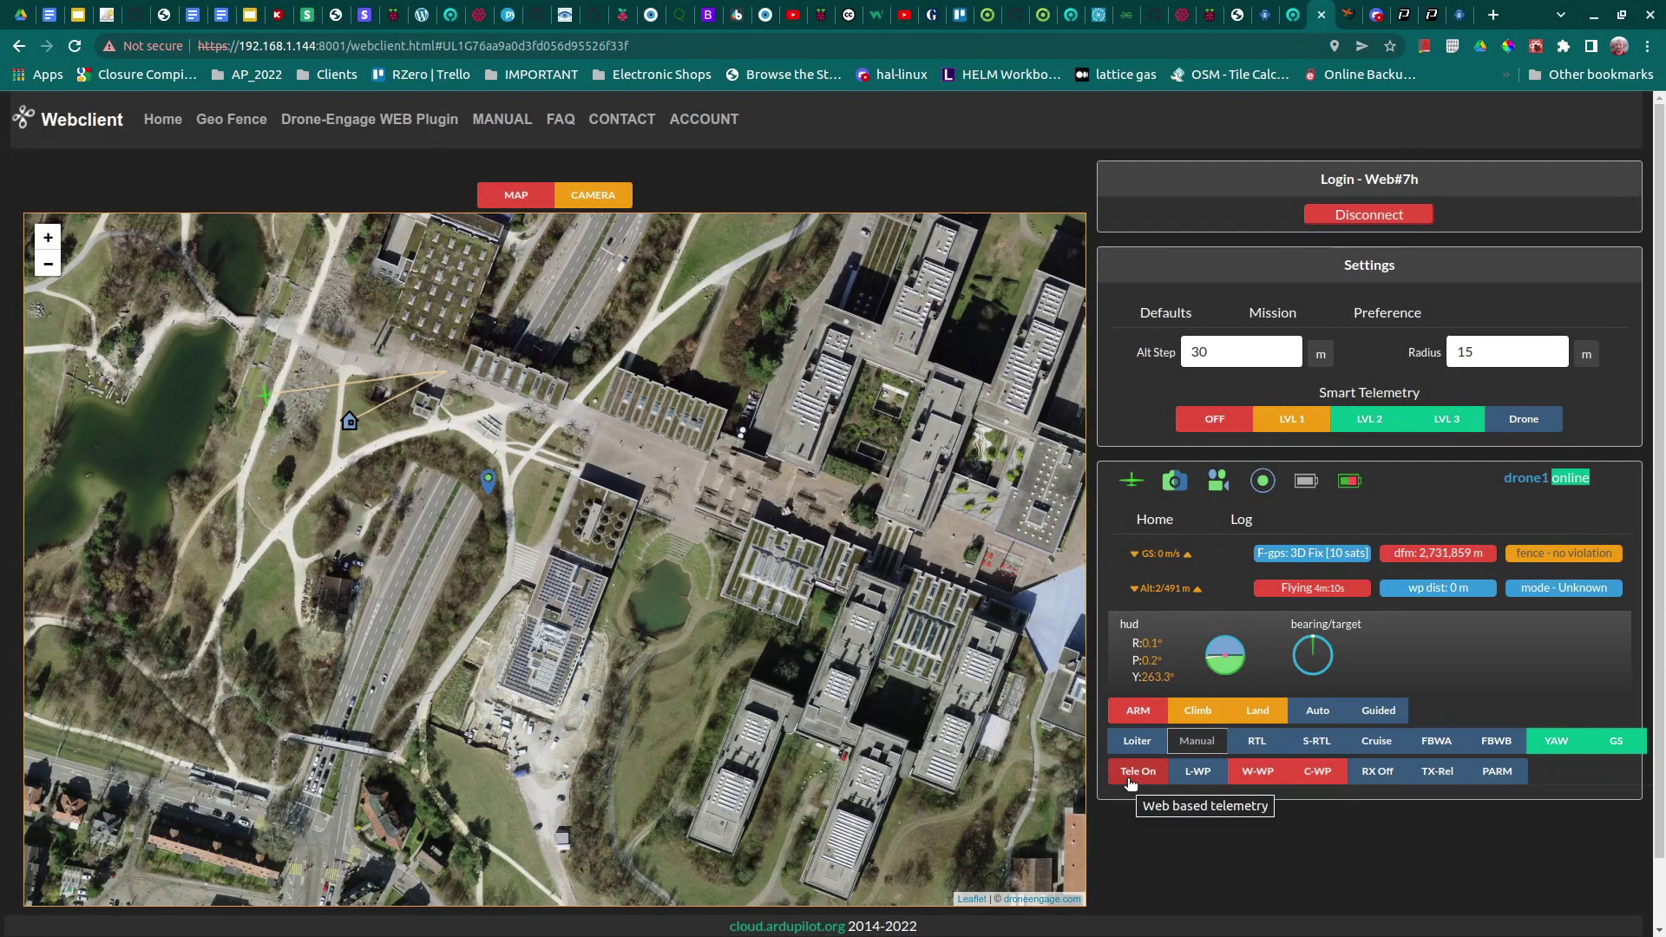
Toggle drone1's web-based telemetry on with Tele On, then back off
{"action": "left_click", "coordinate": [1130, 781]}
{"action": "left_click", "coordinate": [1141, 775]}
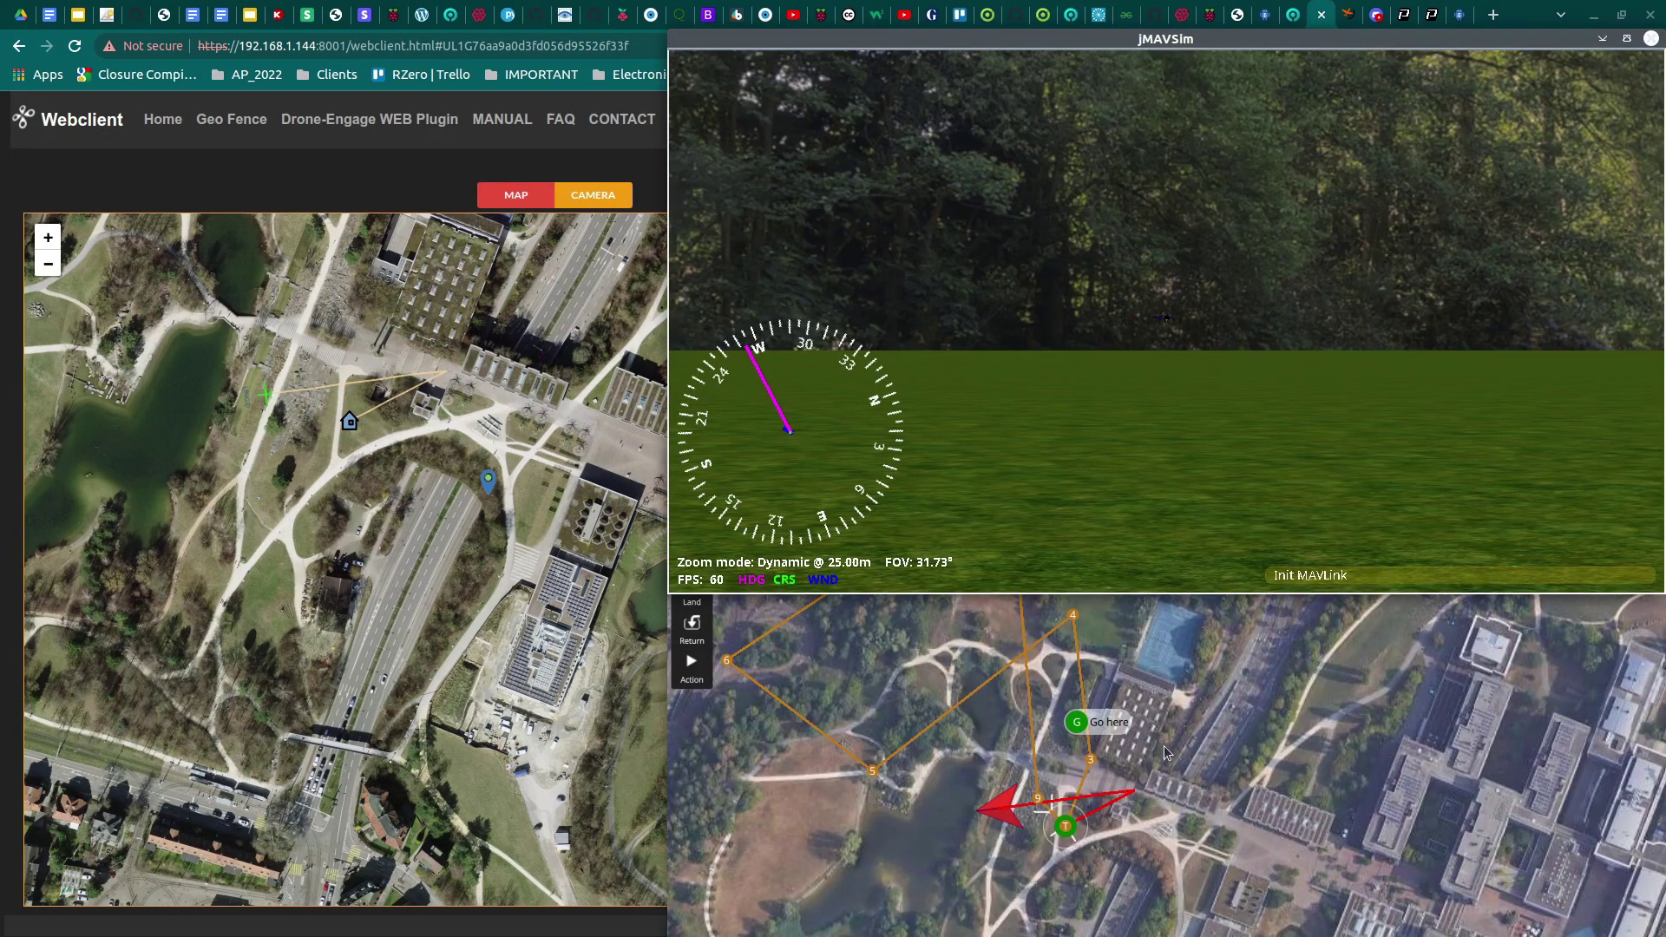
Attempt to switch the returning drone to Mission mode in QGroundControl; it stays in Return
{"action": "left_click", "coordinate": [1235, 722]}
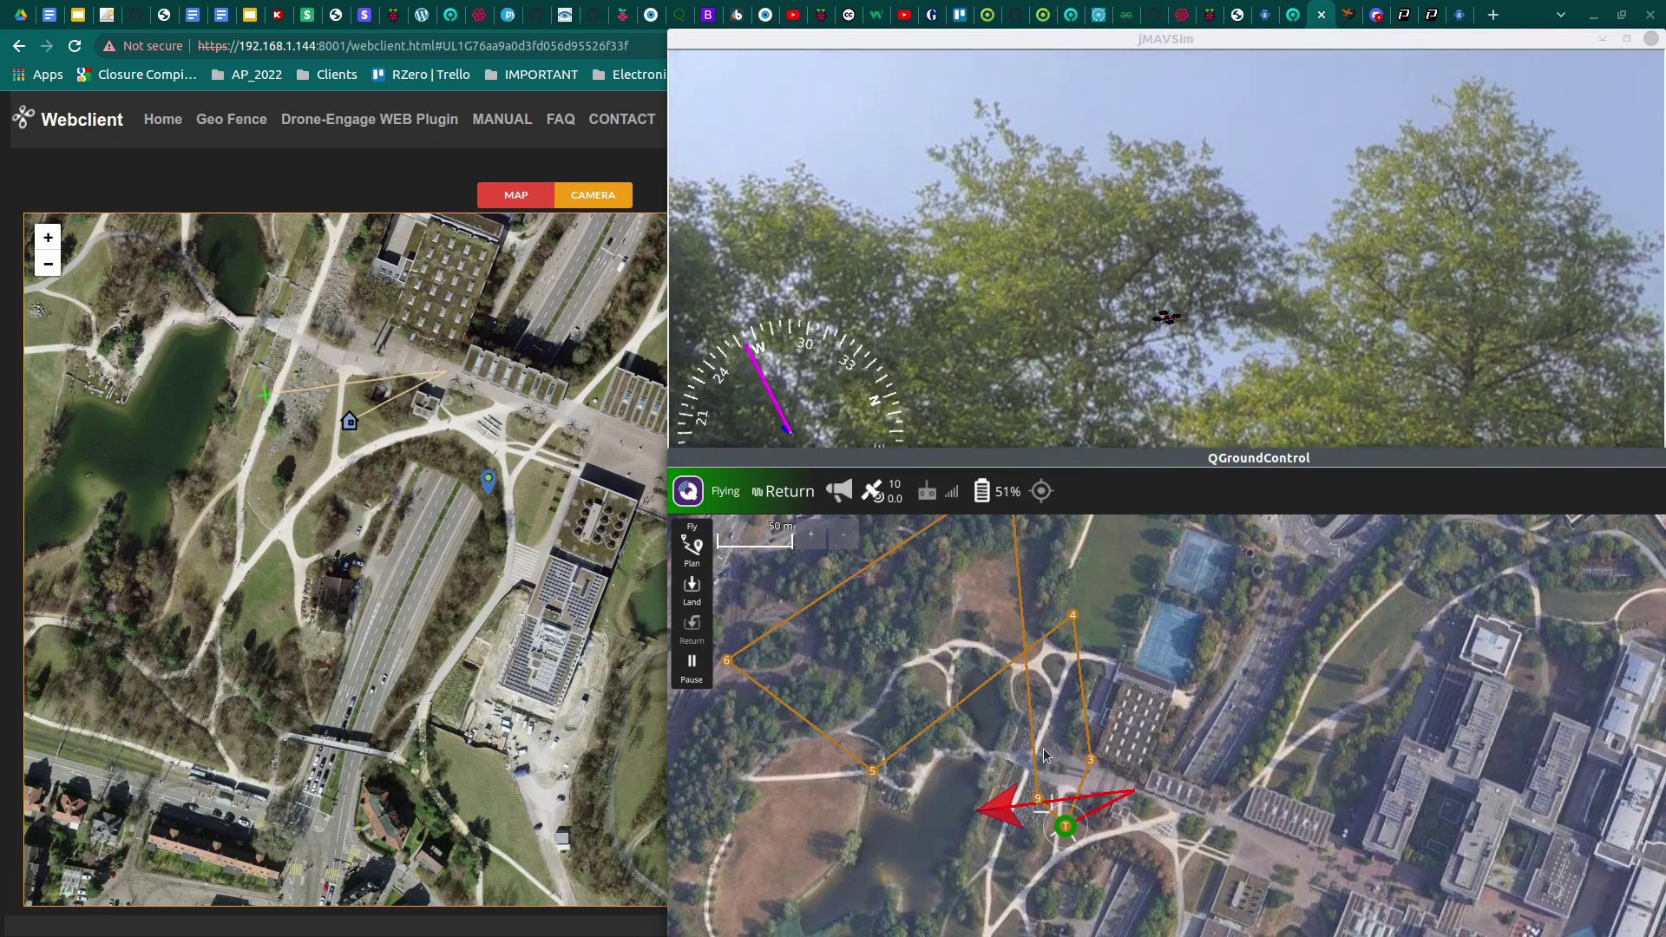
{"action": "left_click", "coordinate": [784, 491]}
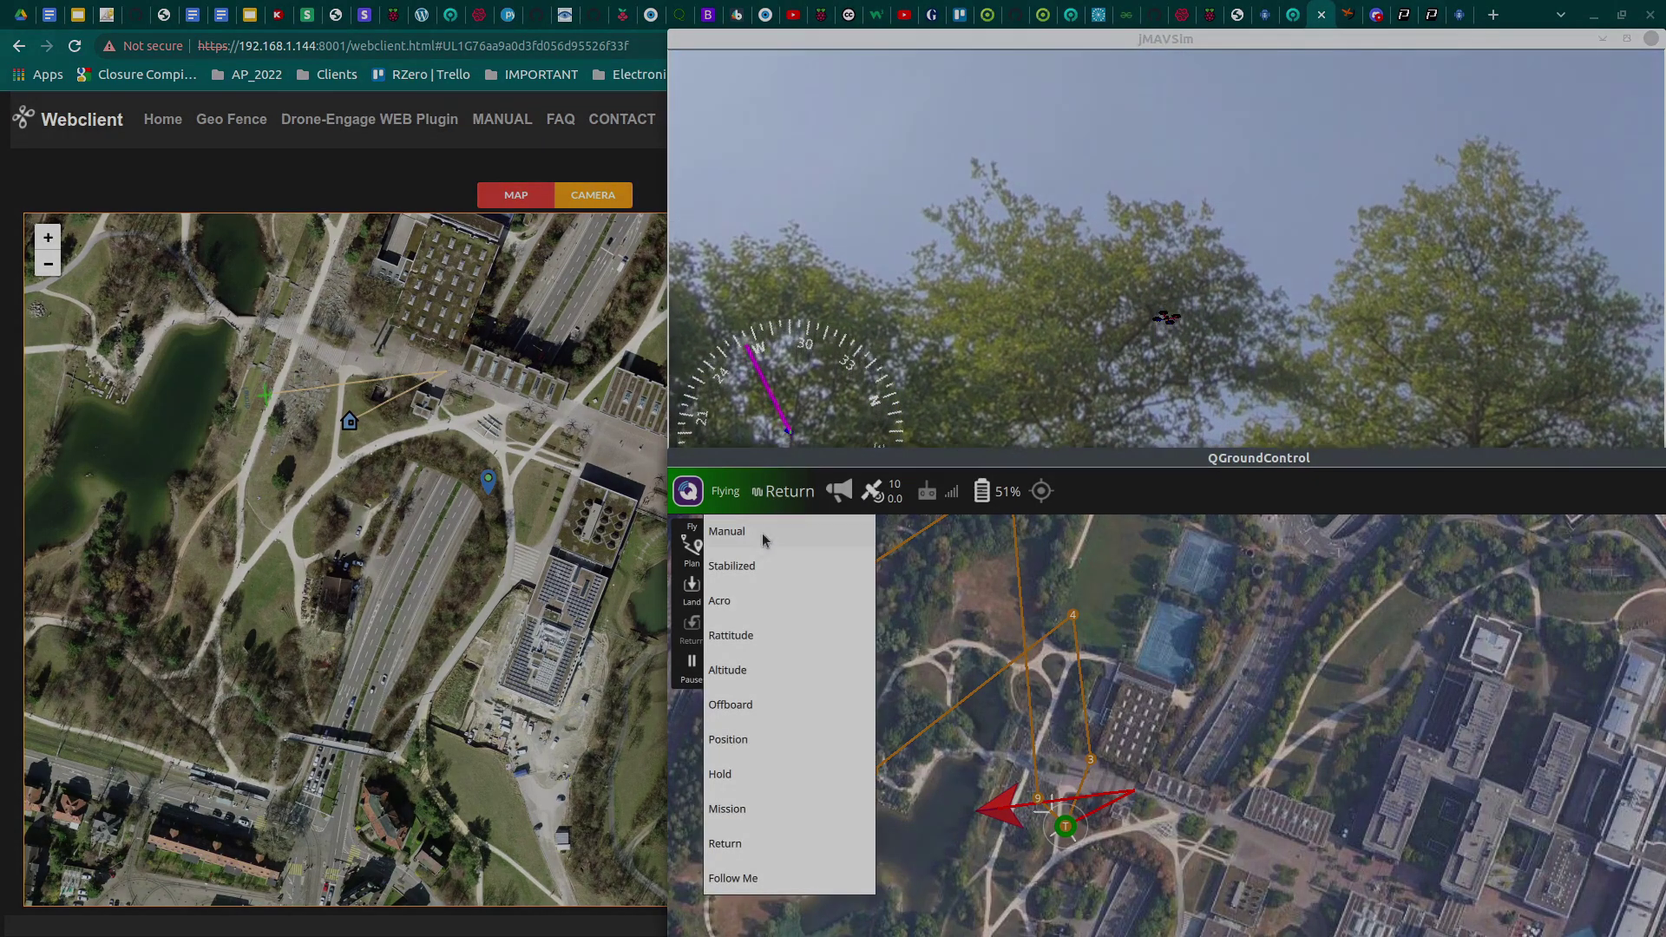
{"action": "left_click", "coordinate": [743, 776]}
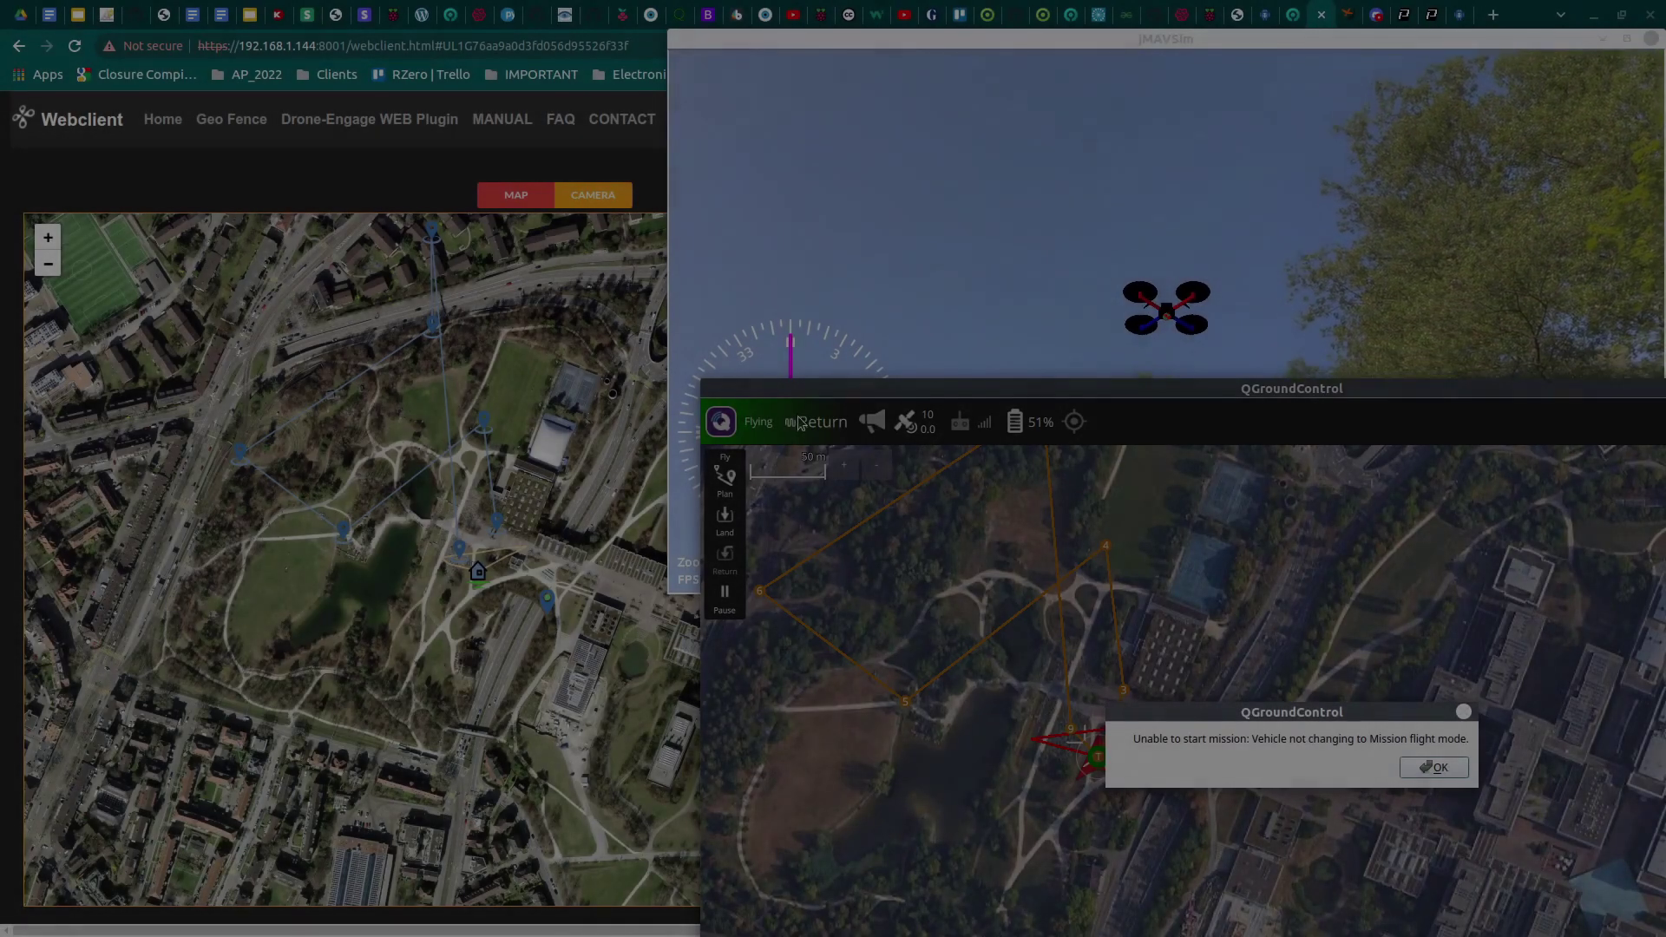
Dismiss the failed mission warning and switch the drone to Hold mode
{"action": "left_click", "coordinate": [1414, 767]}
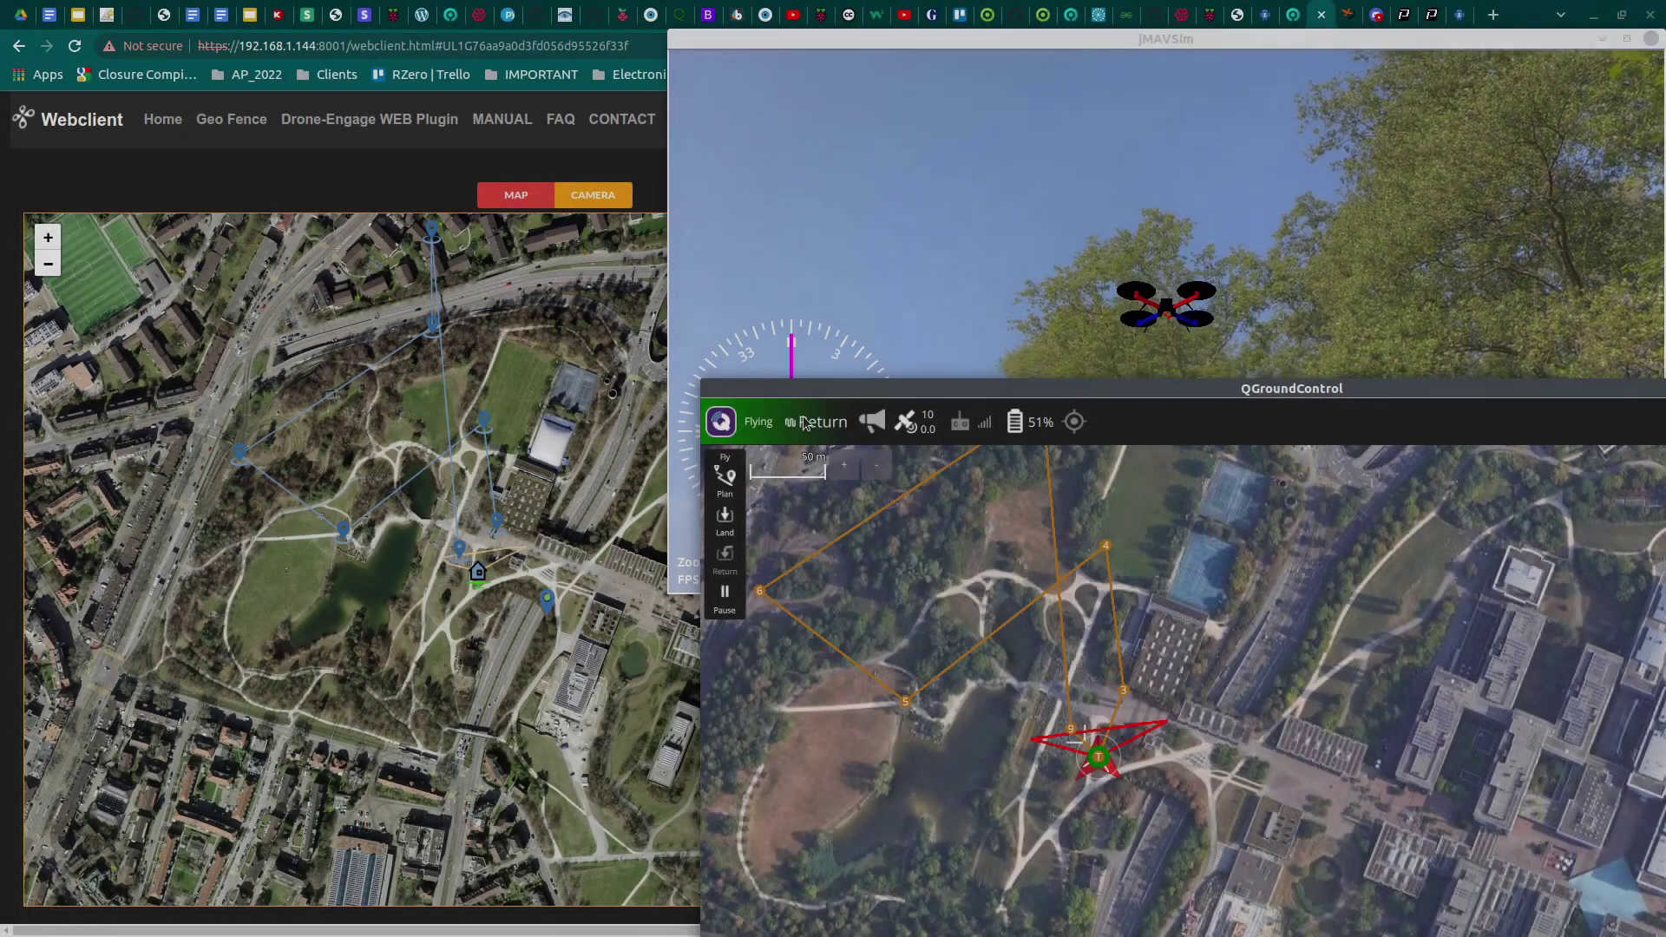
{"action": "left_click", "coordinate": [816, 421]}
{"action": "left_click", "coordinate": [758, 703]}
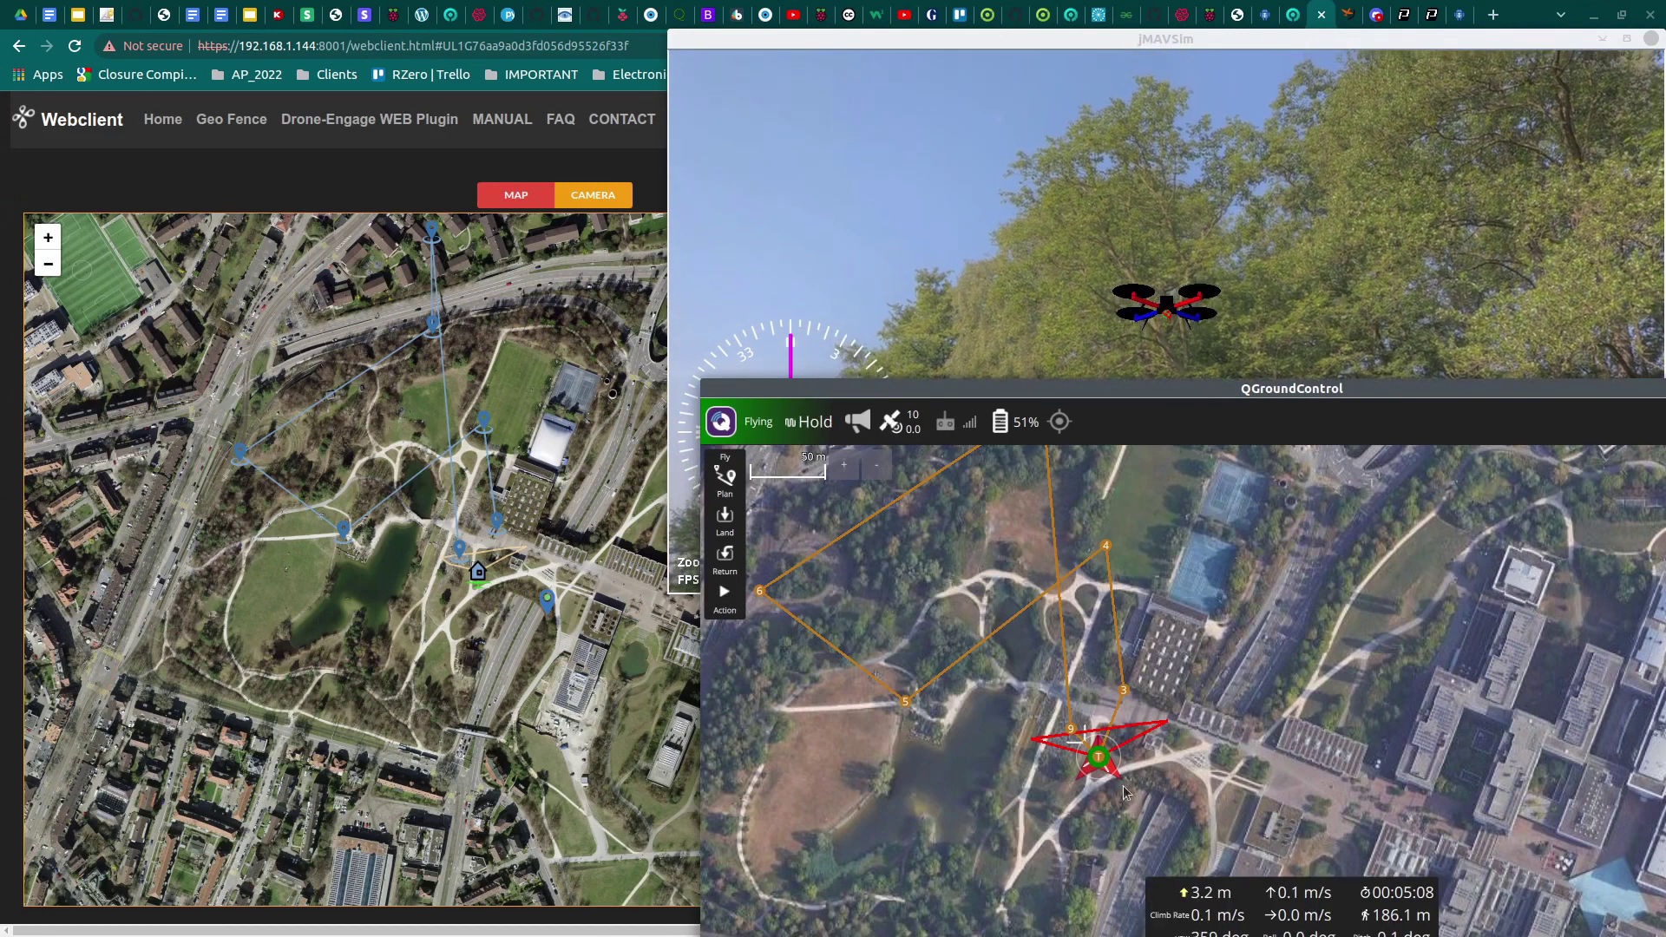
Send the drone to a confirmed Go here point beside the pond
{"action": "left_click_drag", "start_coordinate": [1229, 391], "coordinate": [1191, 318]}
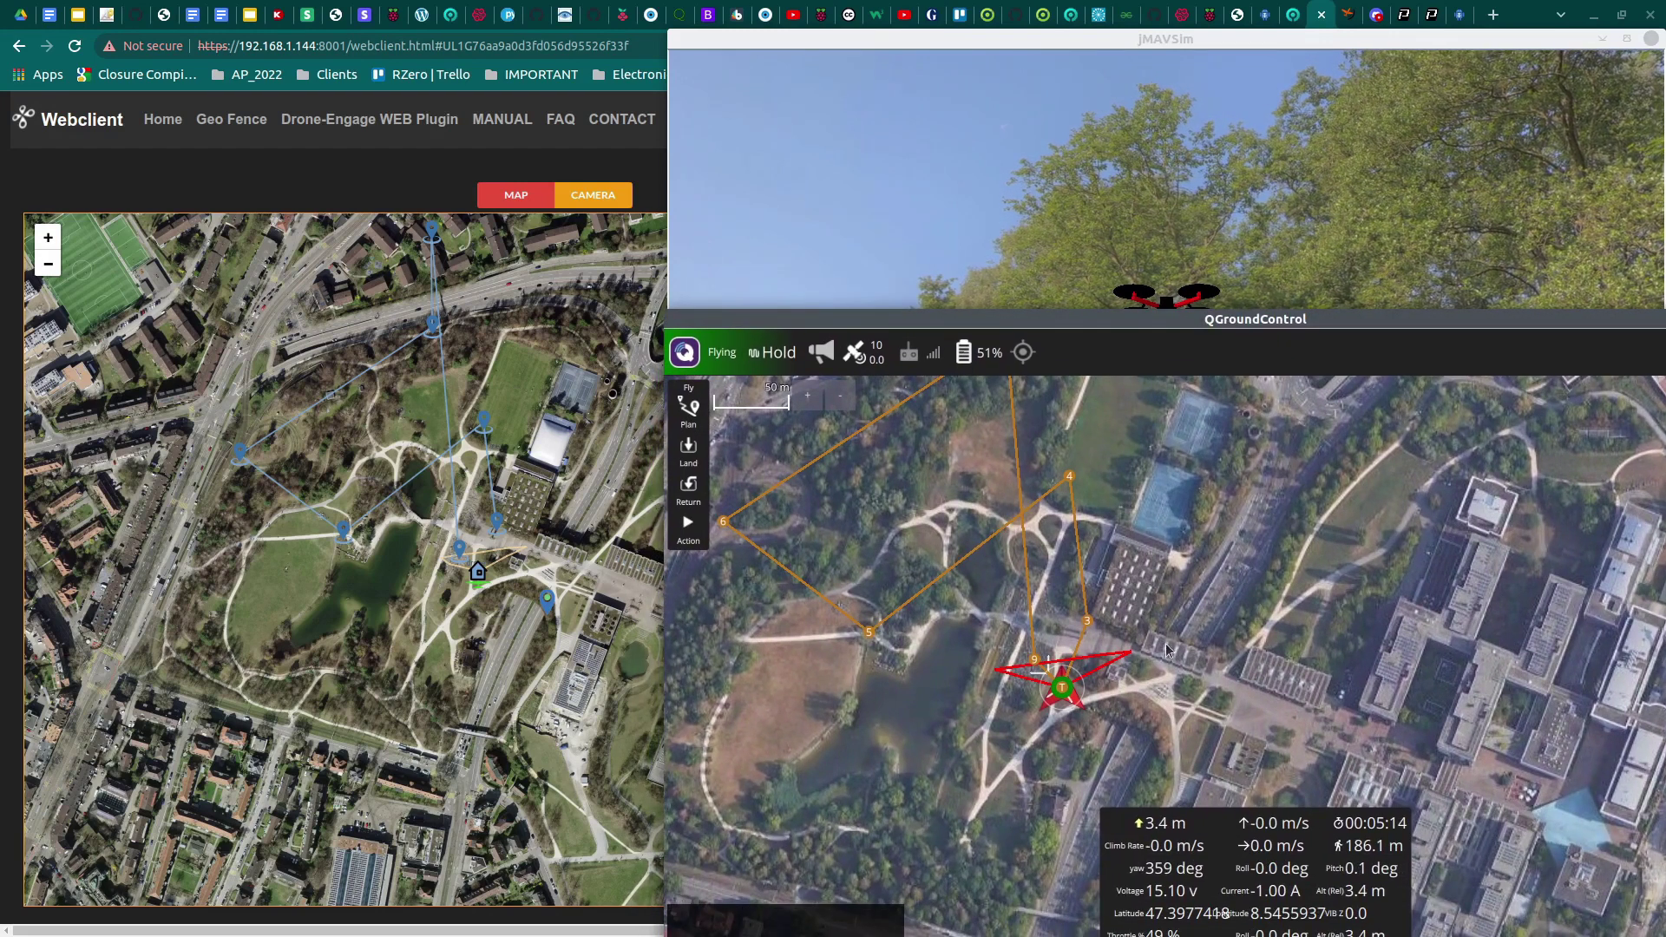
{"action": "left_click_drag", "start_coordinate": [1237, 312], "coordinate": [1221, 208]}
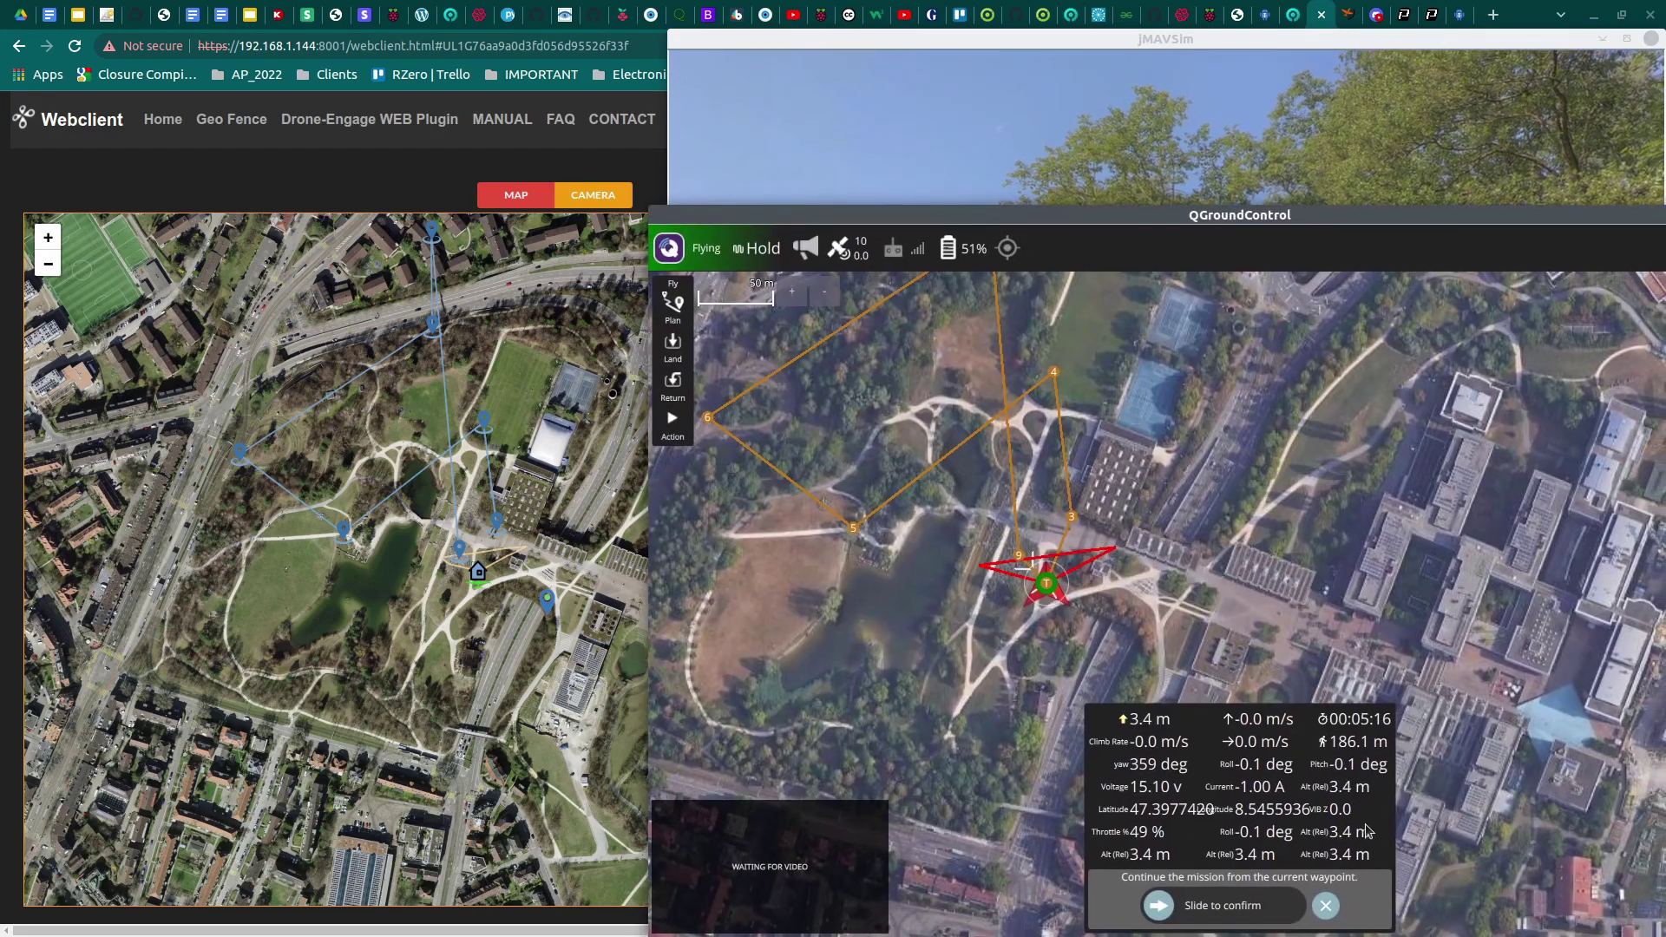
{"action": "left_click", "coordinate": [935, 514]}
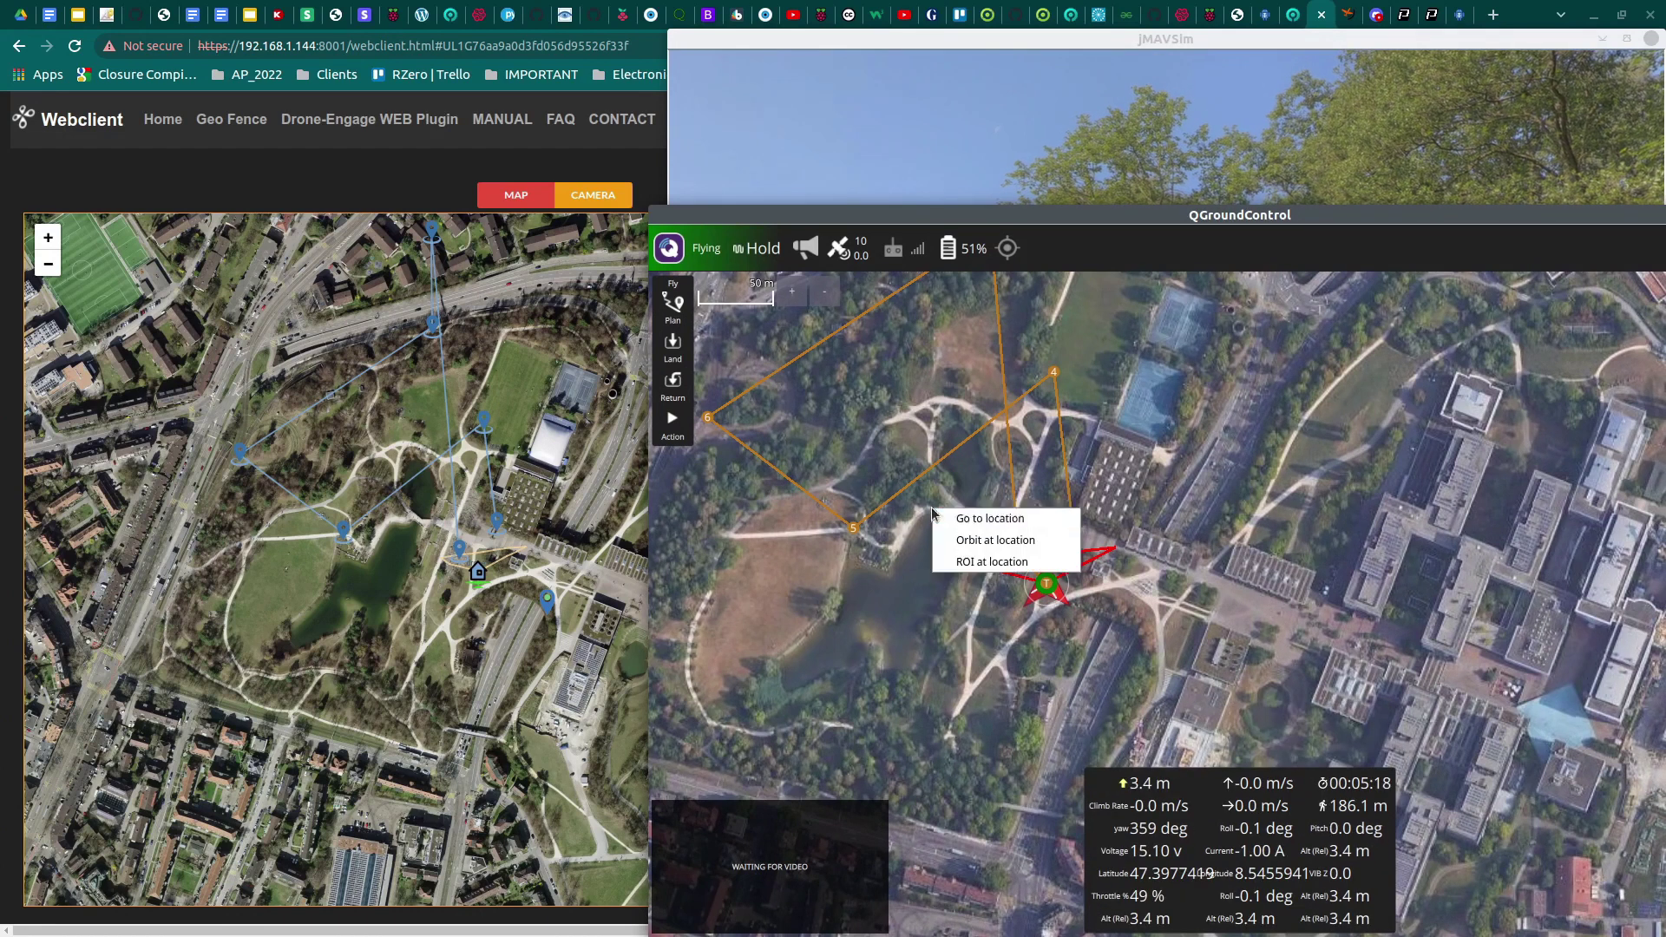
{"action": "left_click", "coordinate": [952, 518]}
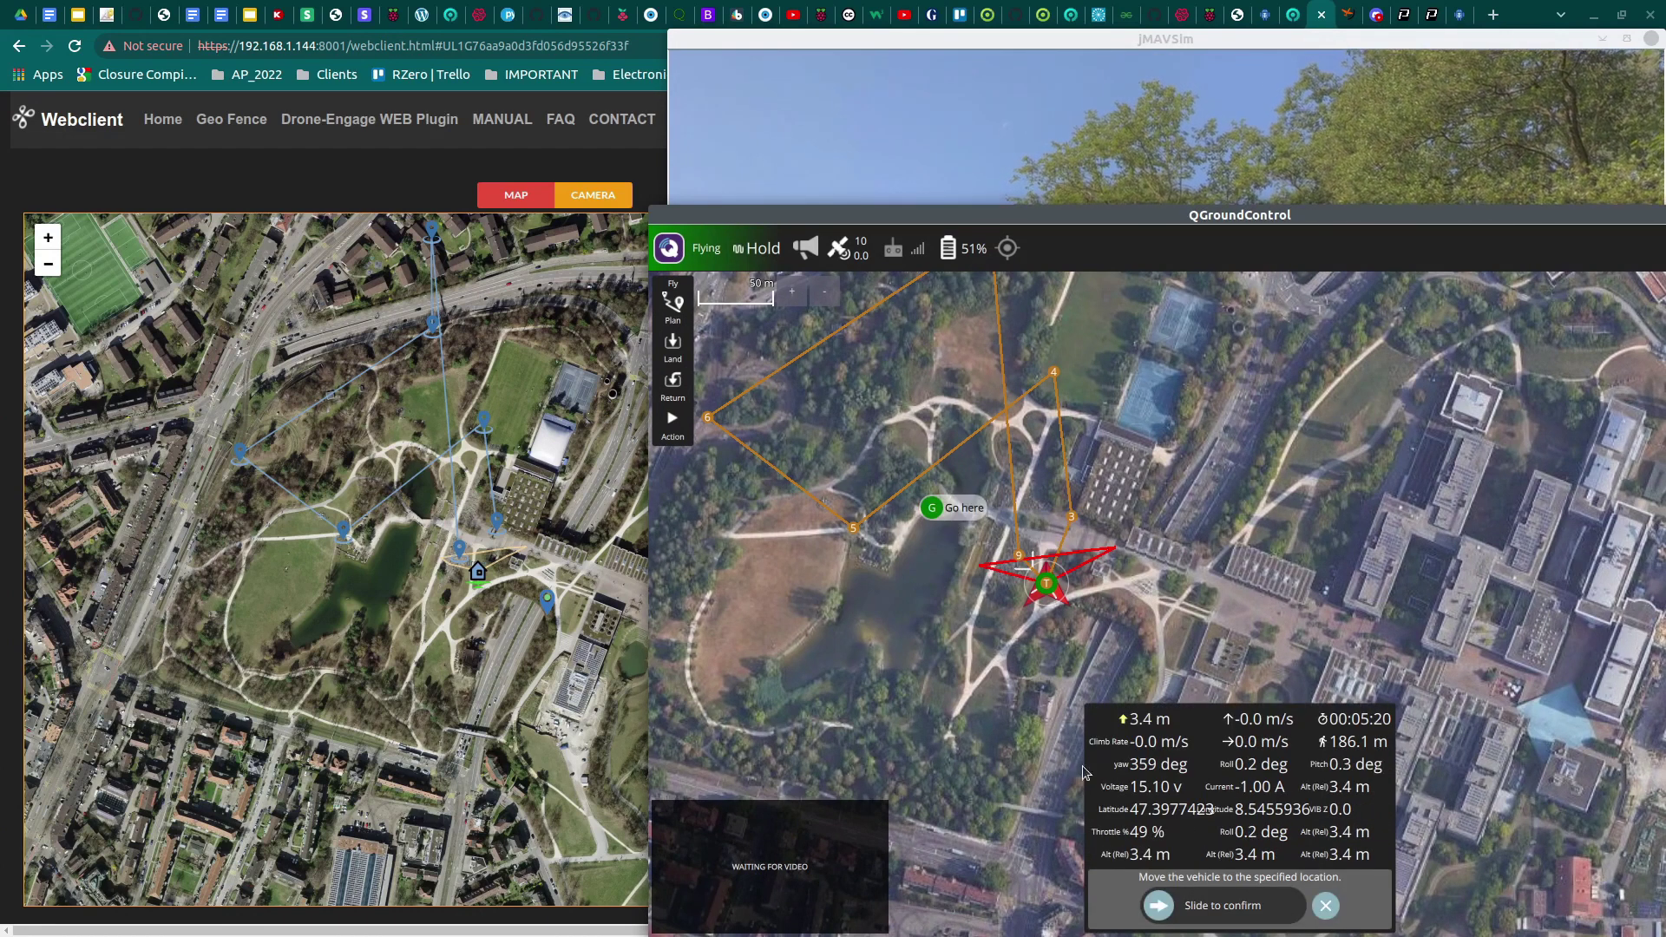
{"action": "left_click_drag", "start_coordinate": [1322, 906], "coordinate": [1405, 905]}
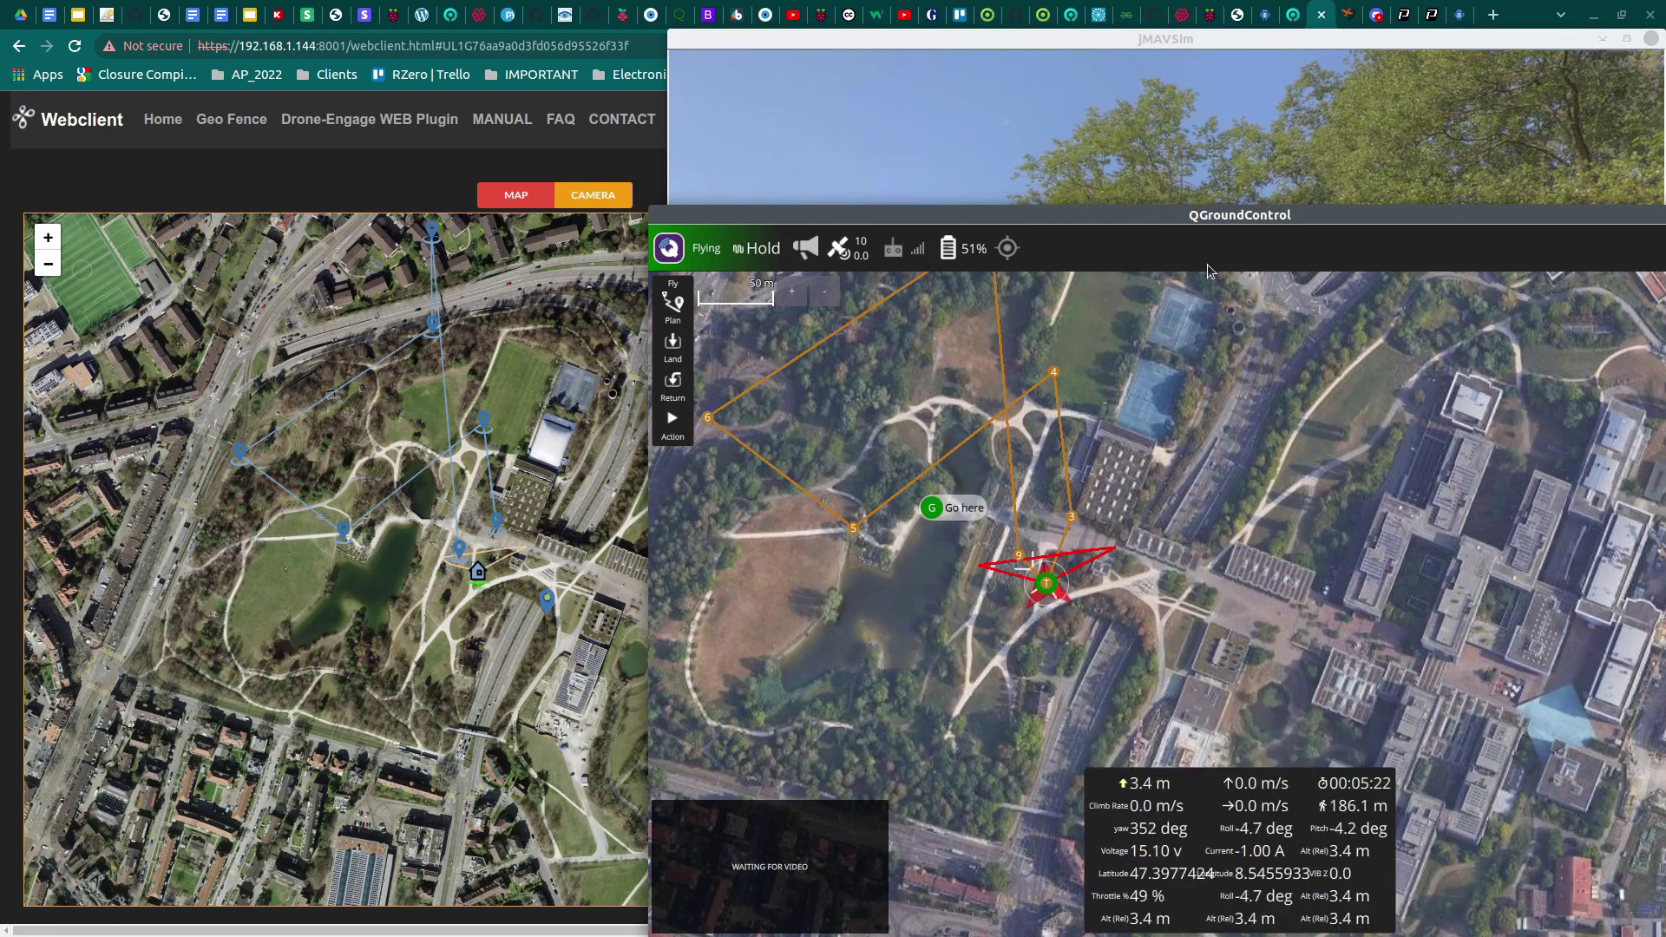
{"action": "left_click_drag", "start_coordinate": [1199, 215], "coordinate": [1235, 424]}
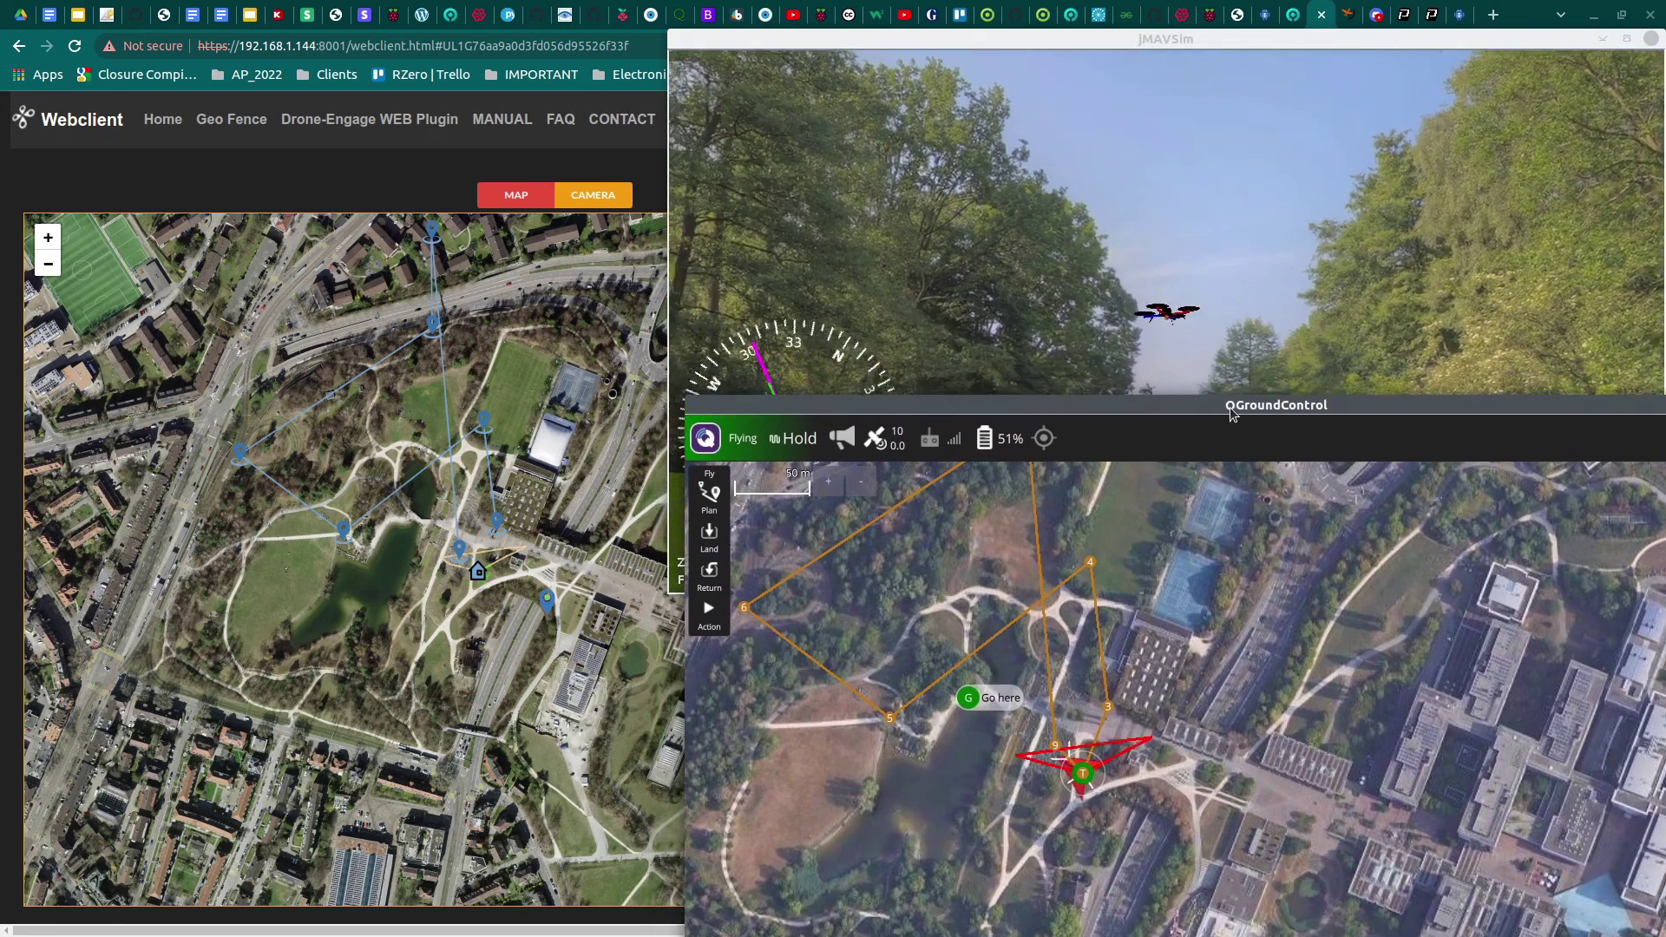
Close the Web Telemetry banner and check drone1's armed, flying status on the map
{"action": "left_click", "coordinate": [418, 191]}
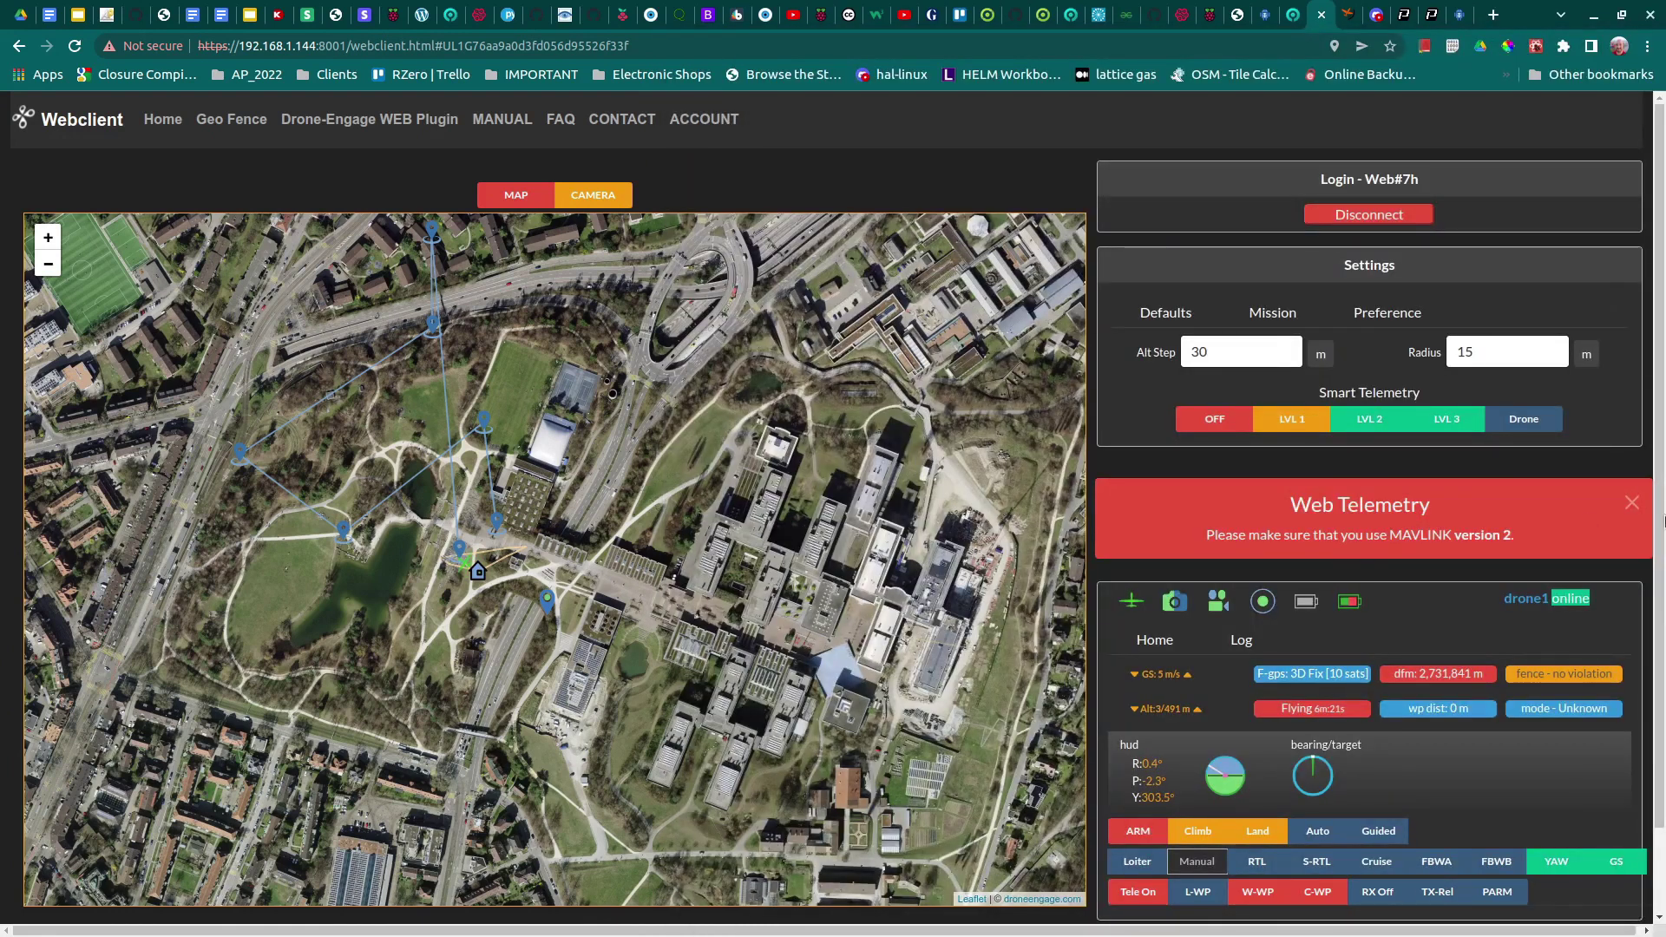
{"action": "left_click", "coordinate": [1632, 502]}
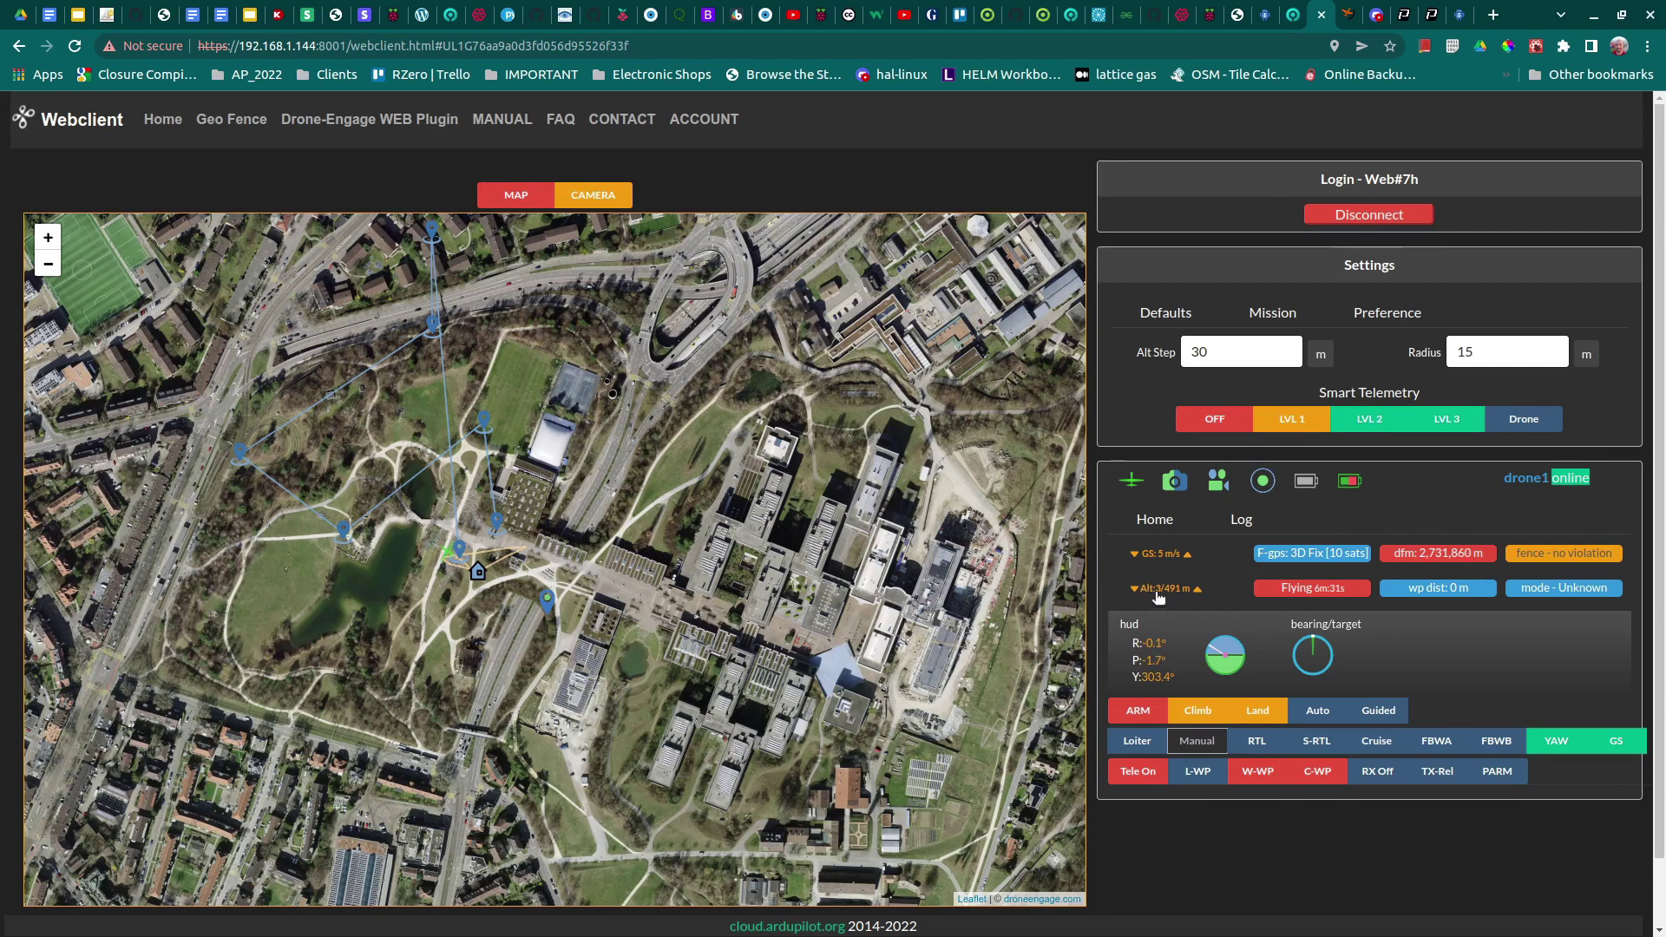
{"action": "left_click", "coordinate": [444, 547]}
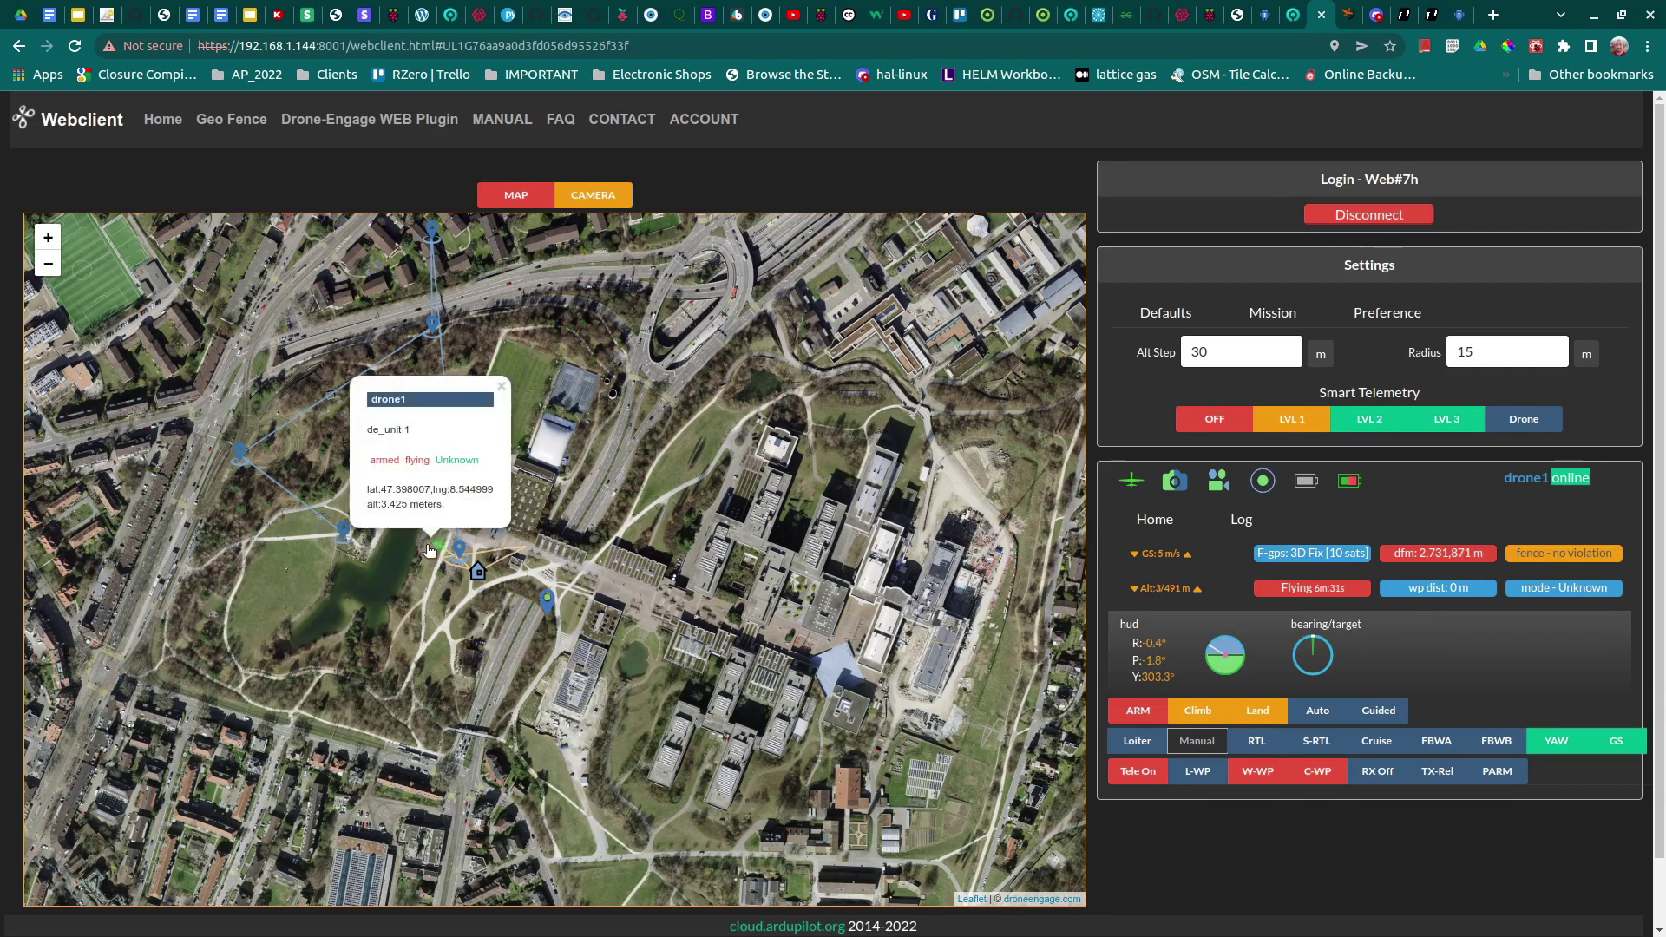
{"action": "scroll", "coordinate": [430, 549], "scroll_direction": "up", "scroll_amount": 1}
{"action": "scroll", "coordinate": [429, 549], "scroll_direction": "up", "scroll_amount": 1}
{"action": "scroll", "coordinate": [617, 498], "scroll_direction": "down", "scroll_amount": 1}
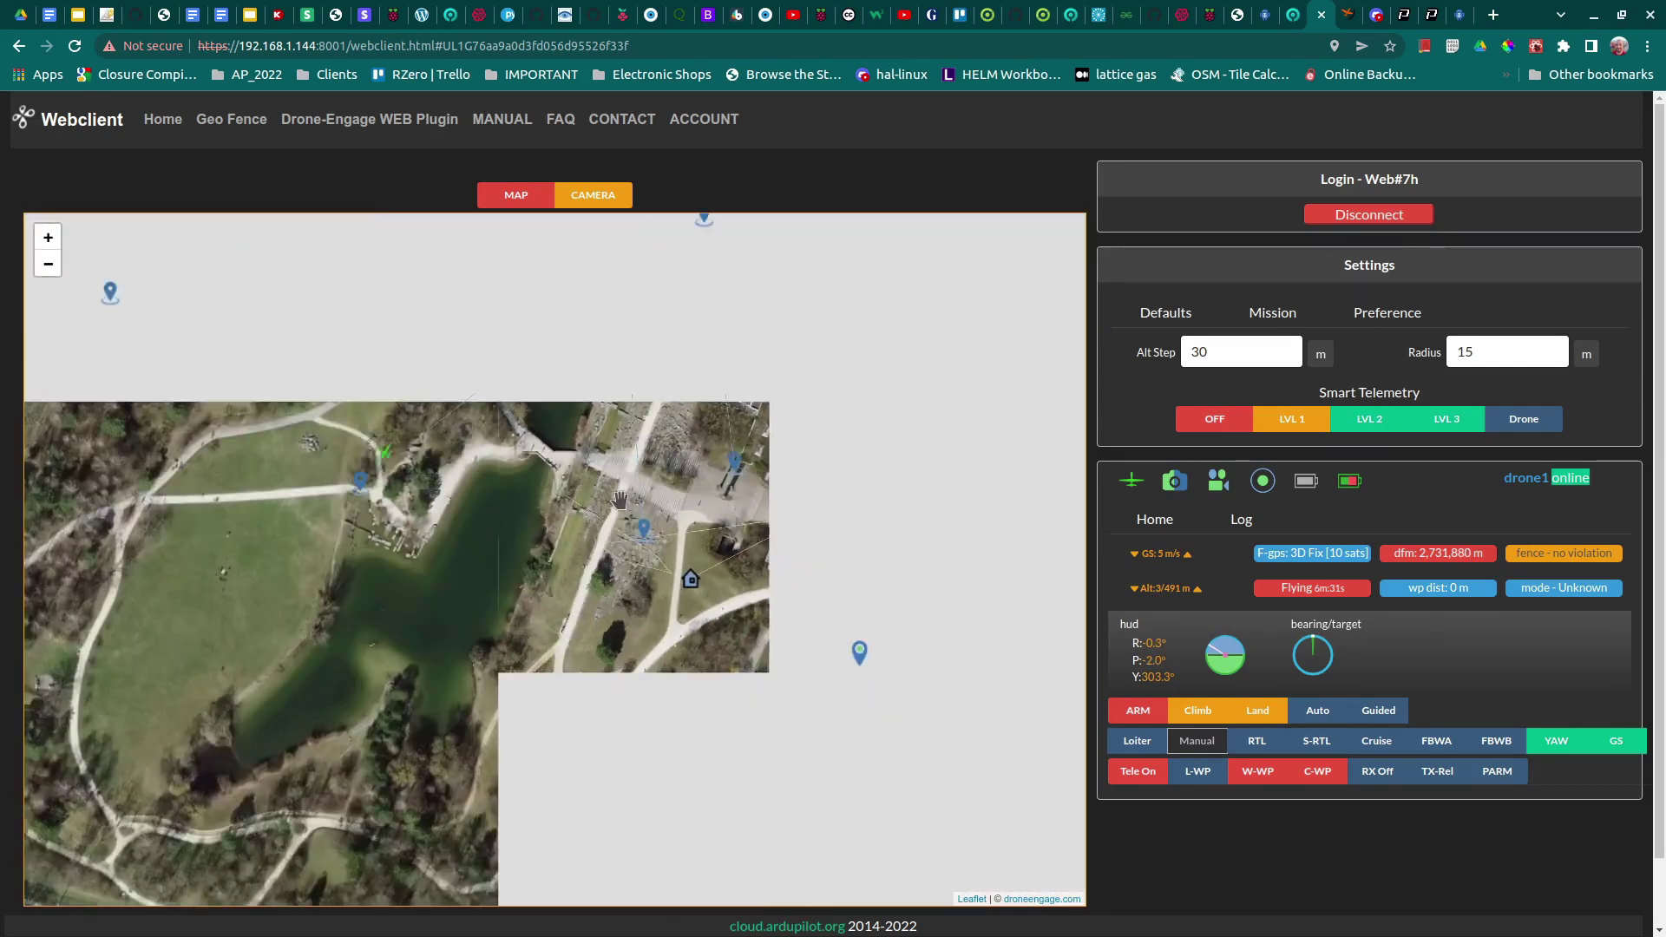
{"action": "scroll", "coordinate": [617, 498], "scroll_direction": "down", "scroll_amount": 1}
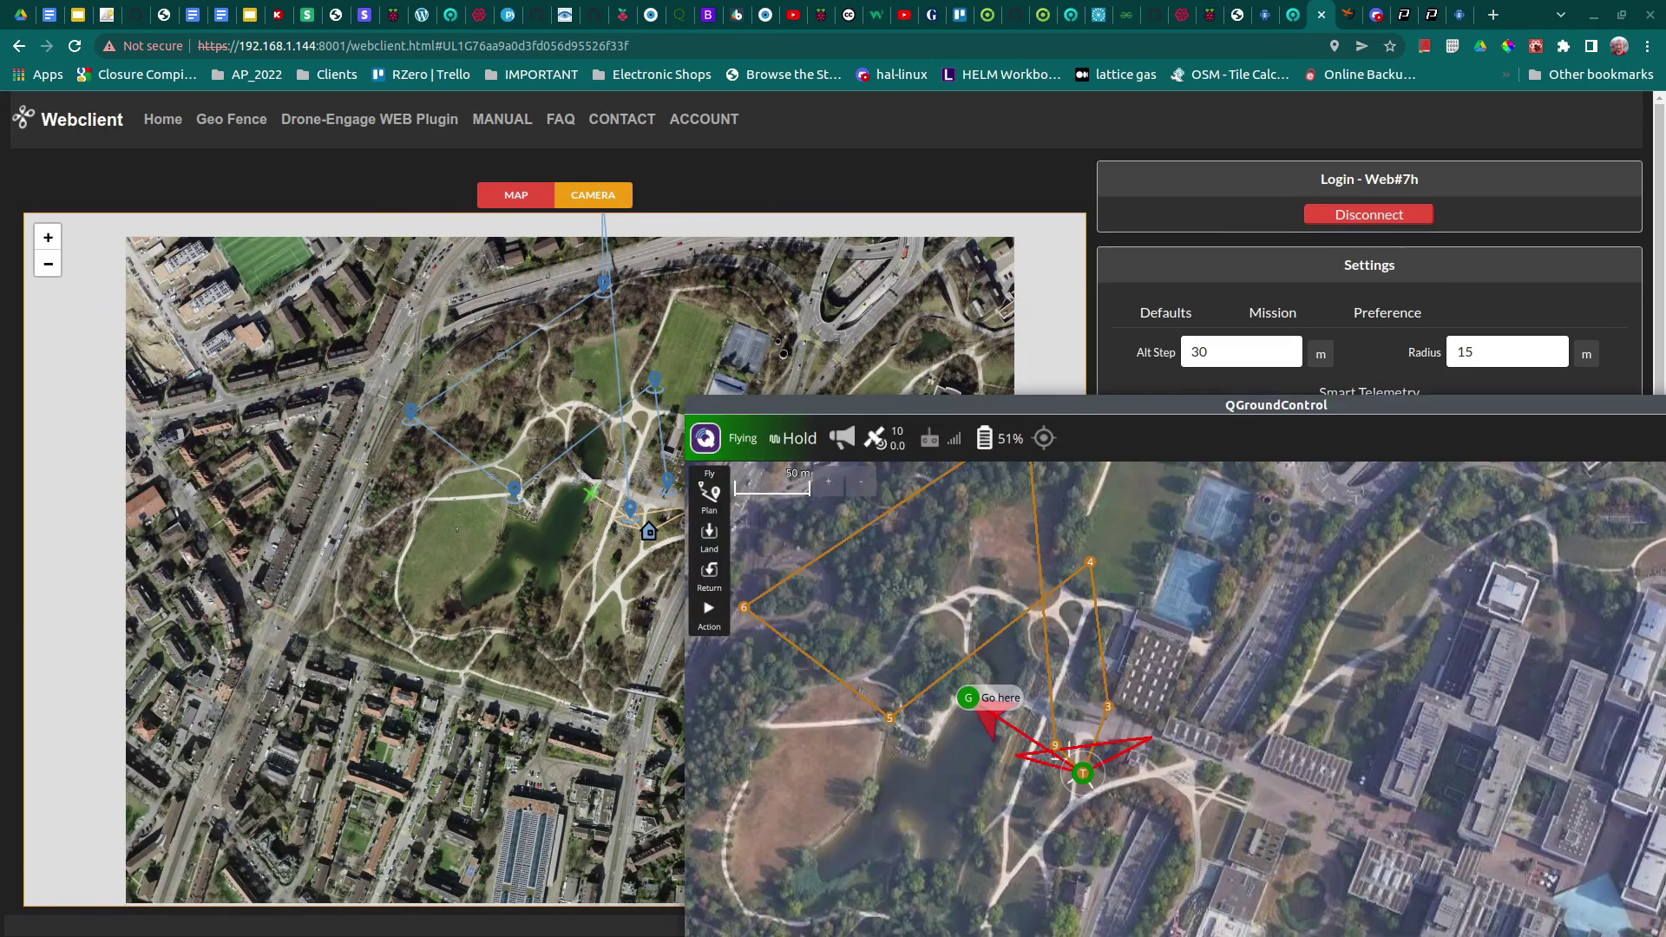
{"action": "left_click", "coordinate": [1513, 681]}
{"action": "left_click", "coordinate": [1477, 493]}
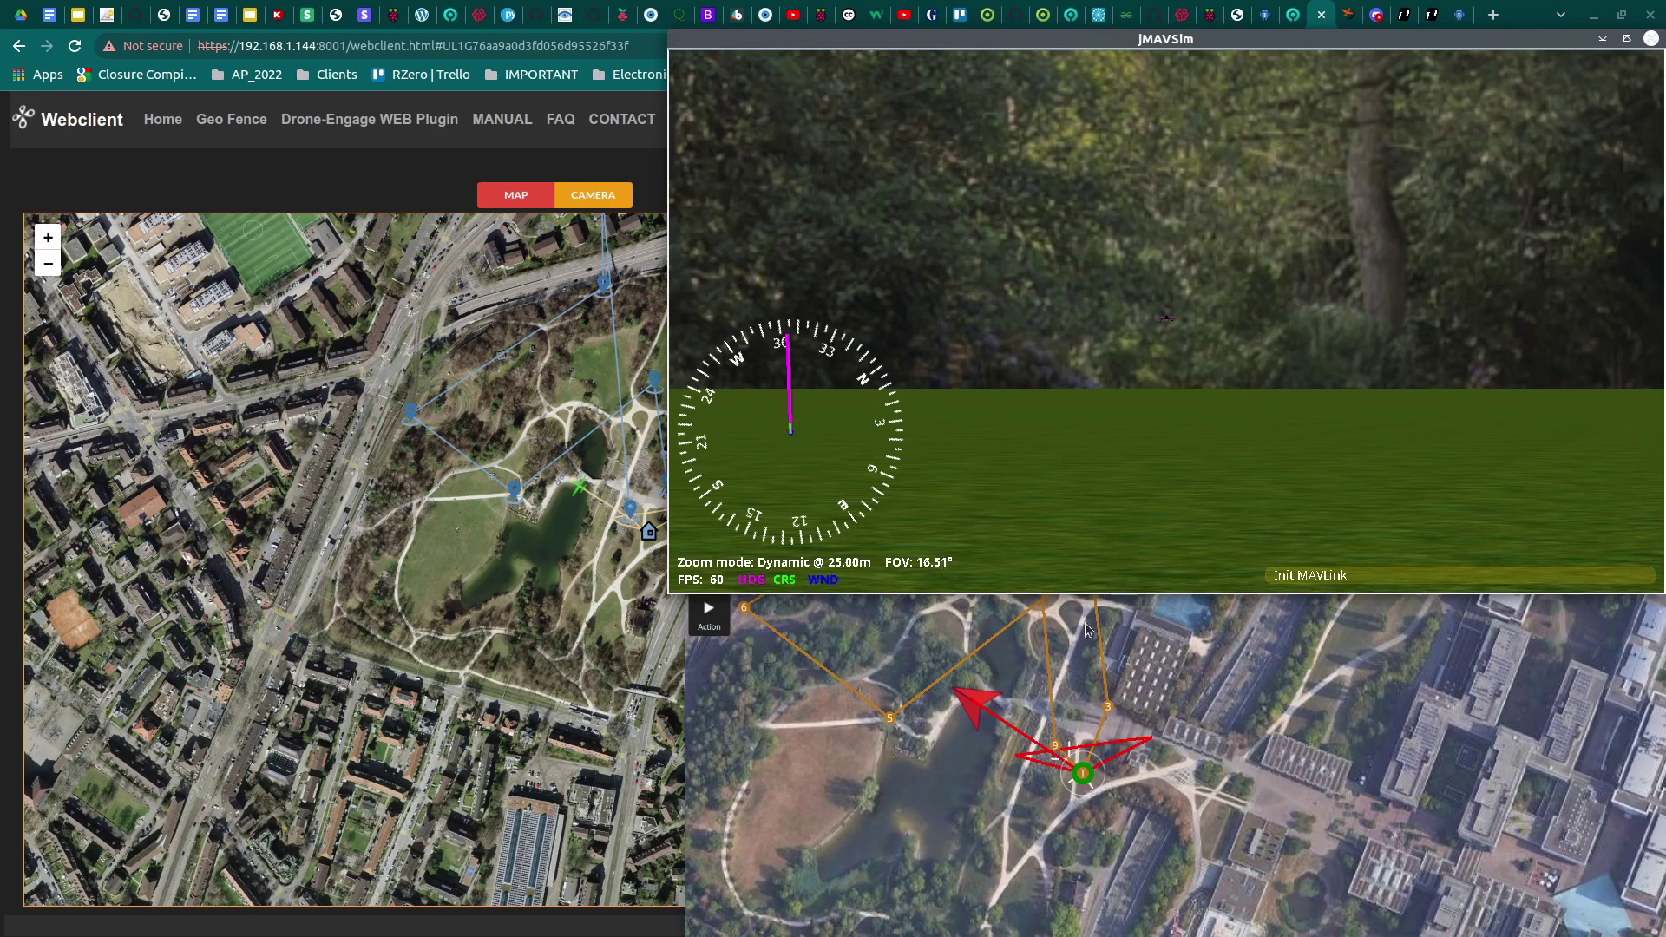
Pick a Go here target just north of the pond and confirm sending the drone there
{"action": "left_click", "coordinate": [1233, 702]}
{"action": "left_click", "coordinate": [1012, 661]}
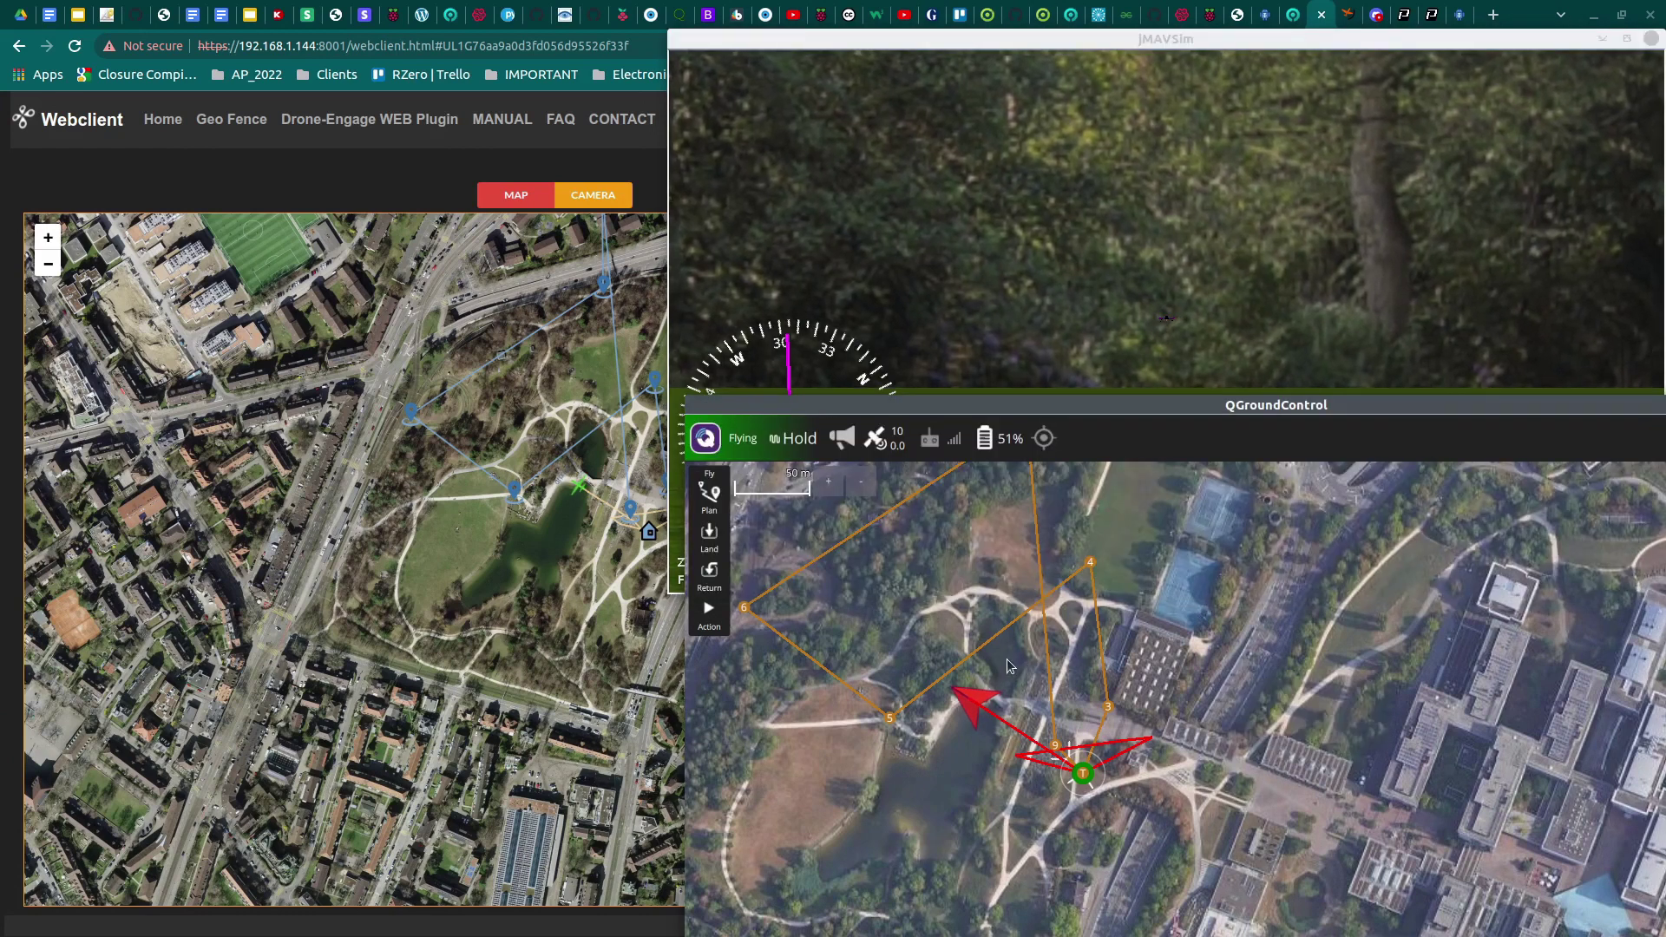
{"action": "left_click", "coordinate": [1012, 661]}
{"action": "left_click", "coordinate": [1018, 657]}
{"action": "left_click", "coordinate": [1019, 657]}
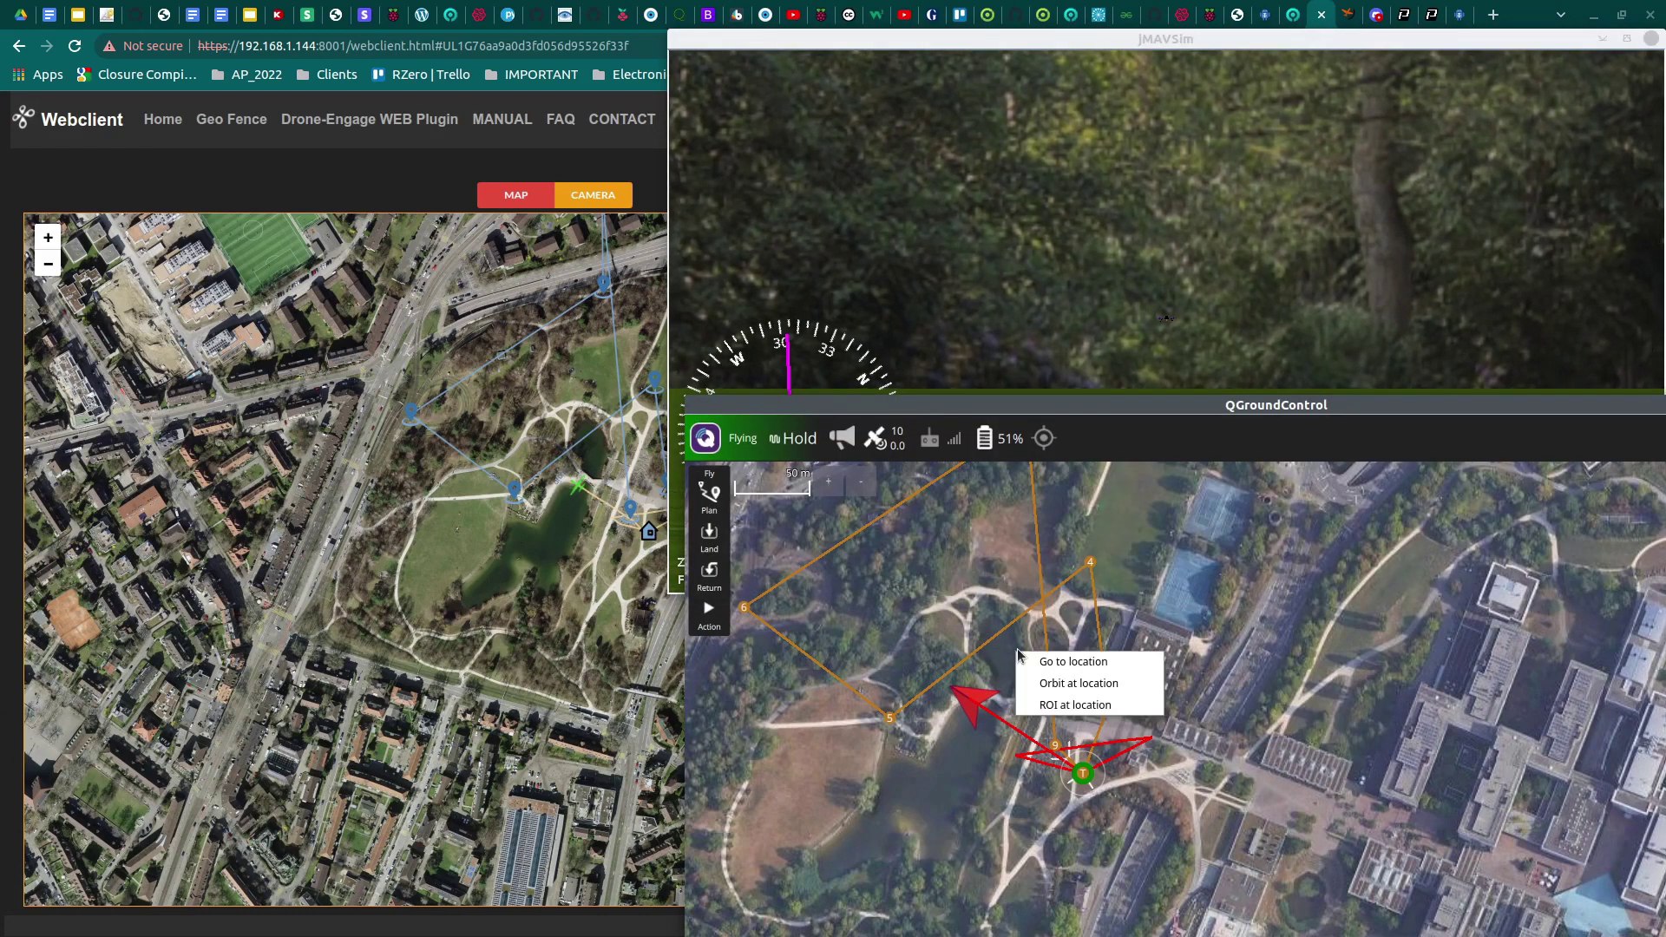
{"action": "left_click", "coordinate": [1047, 671]}
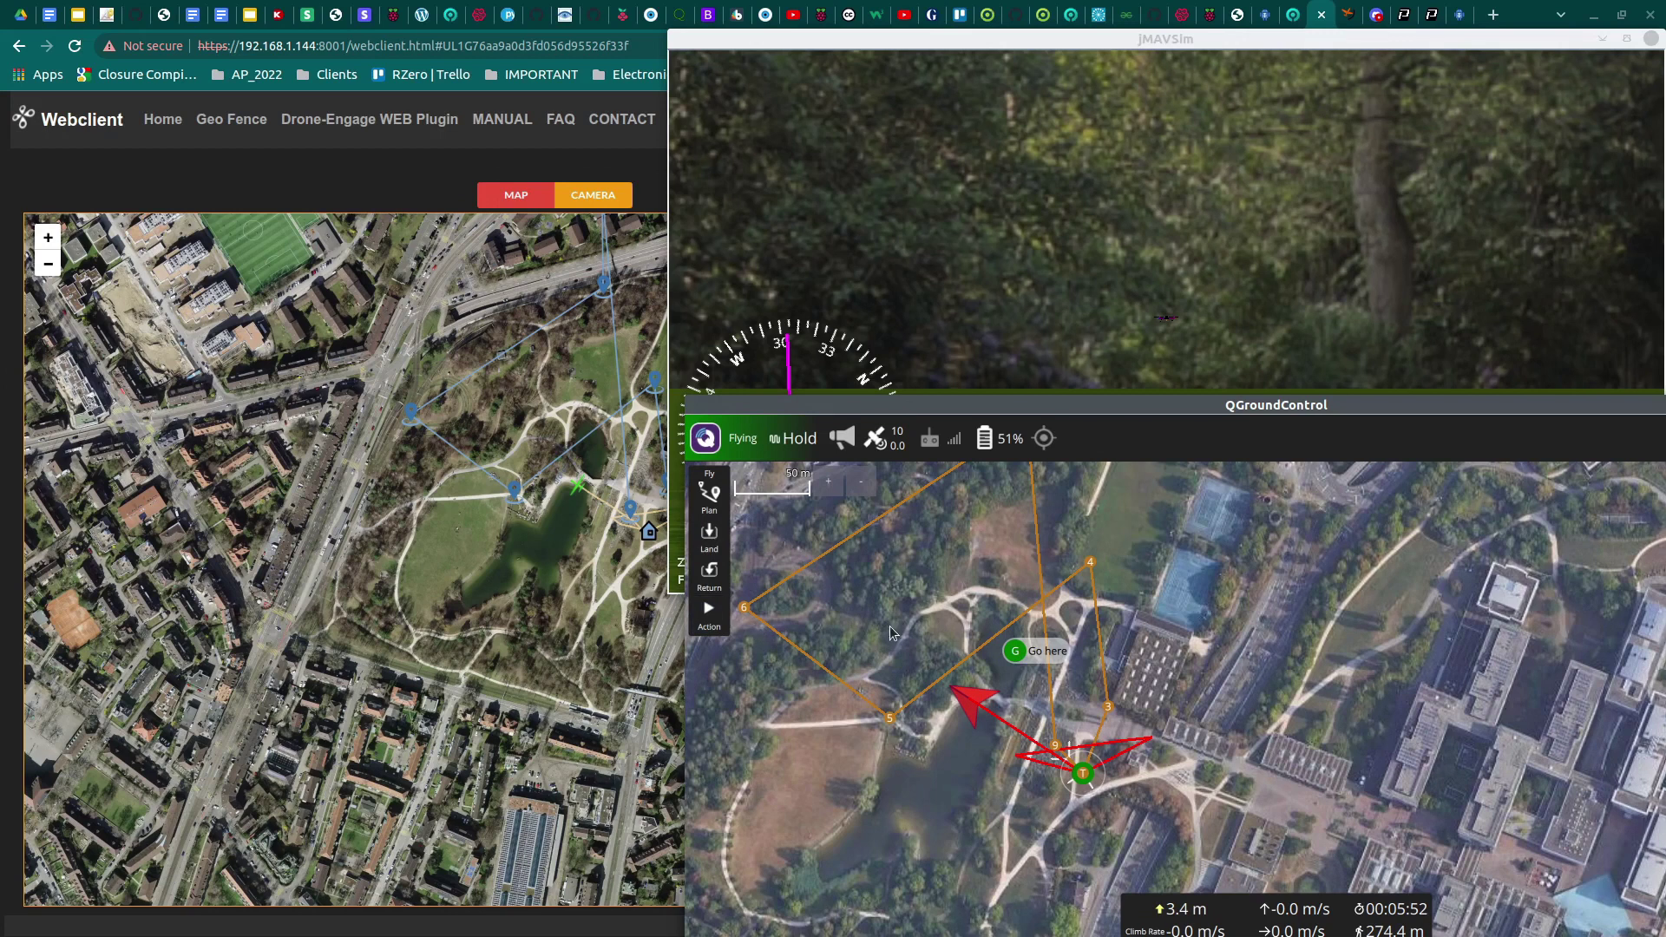
{"action": "left_click_drag", "start_coordinate": [1322, 414], "coordinate": [1391, 180]}
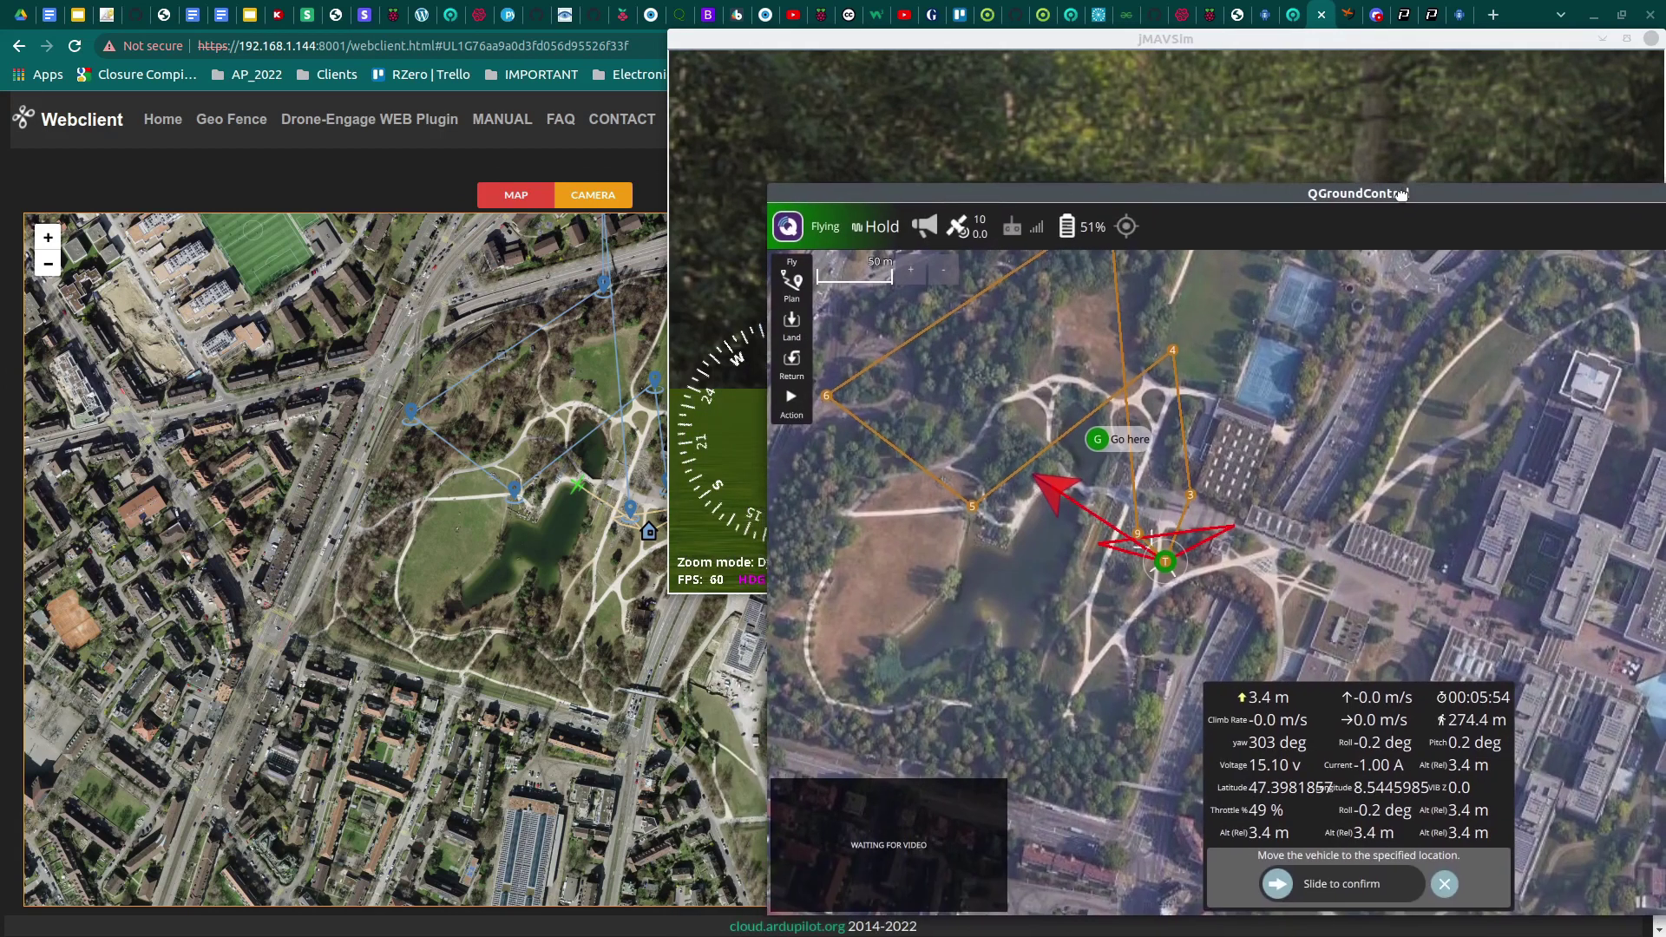
{"action": "left_click_drag", "start_coordinate": [1271, 867], "coordinate": [1372, 863]}
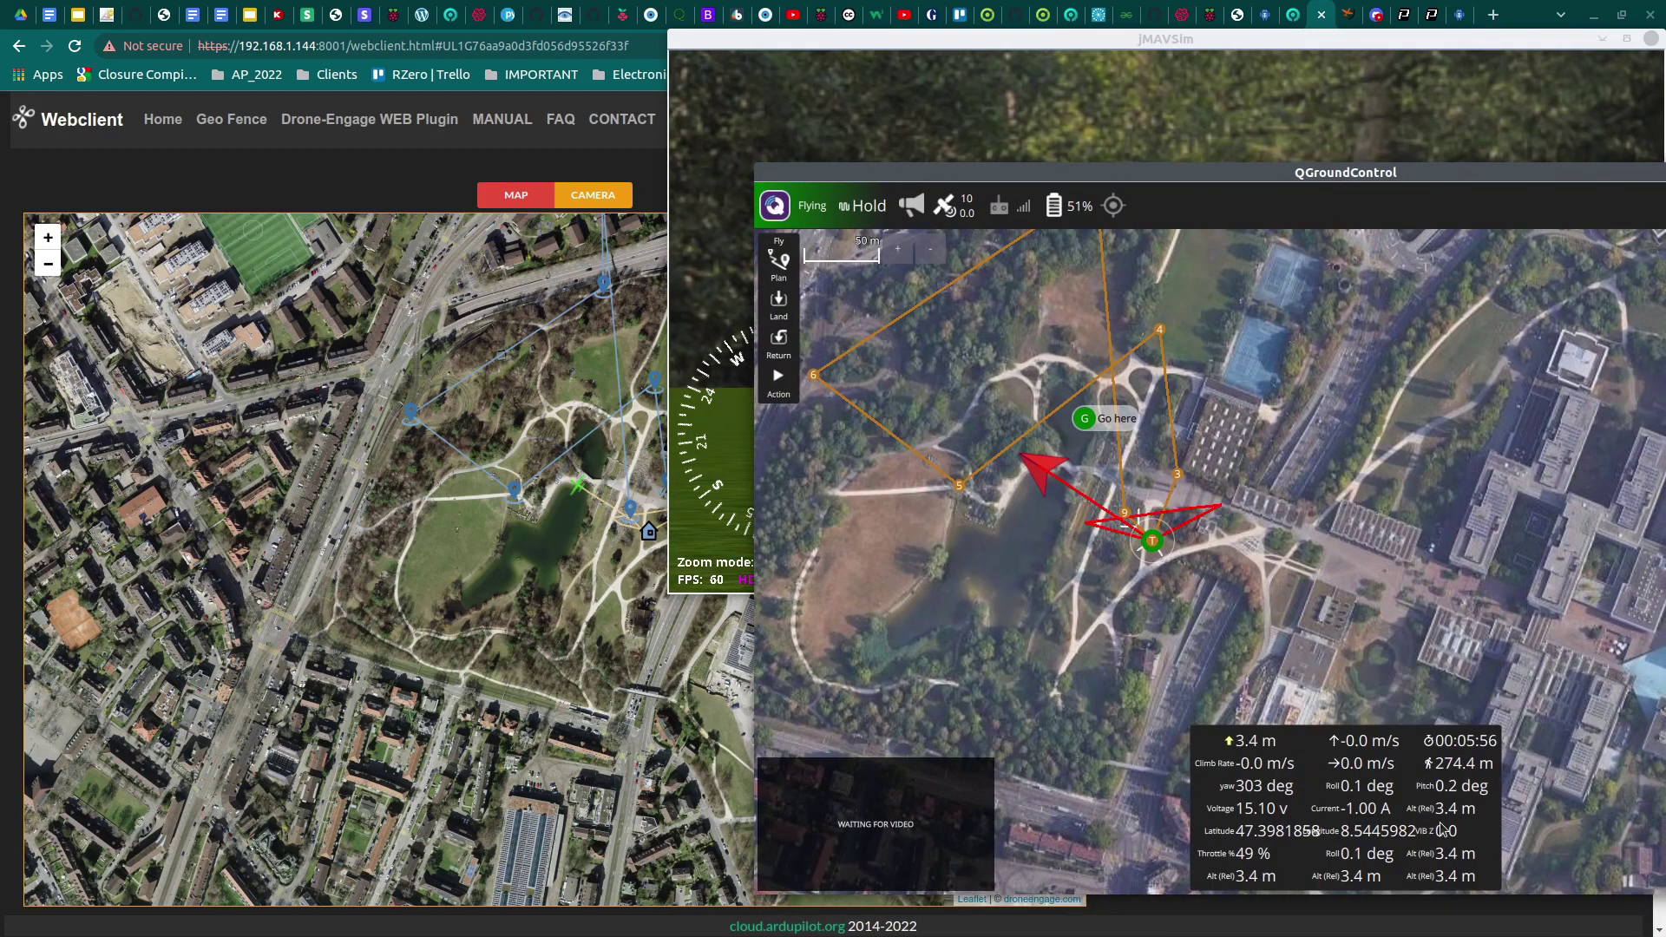
{"action": "left_click_drag", "start_coordinate": [1171, 177], "coordinate": [1121, 435]}
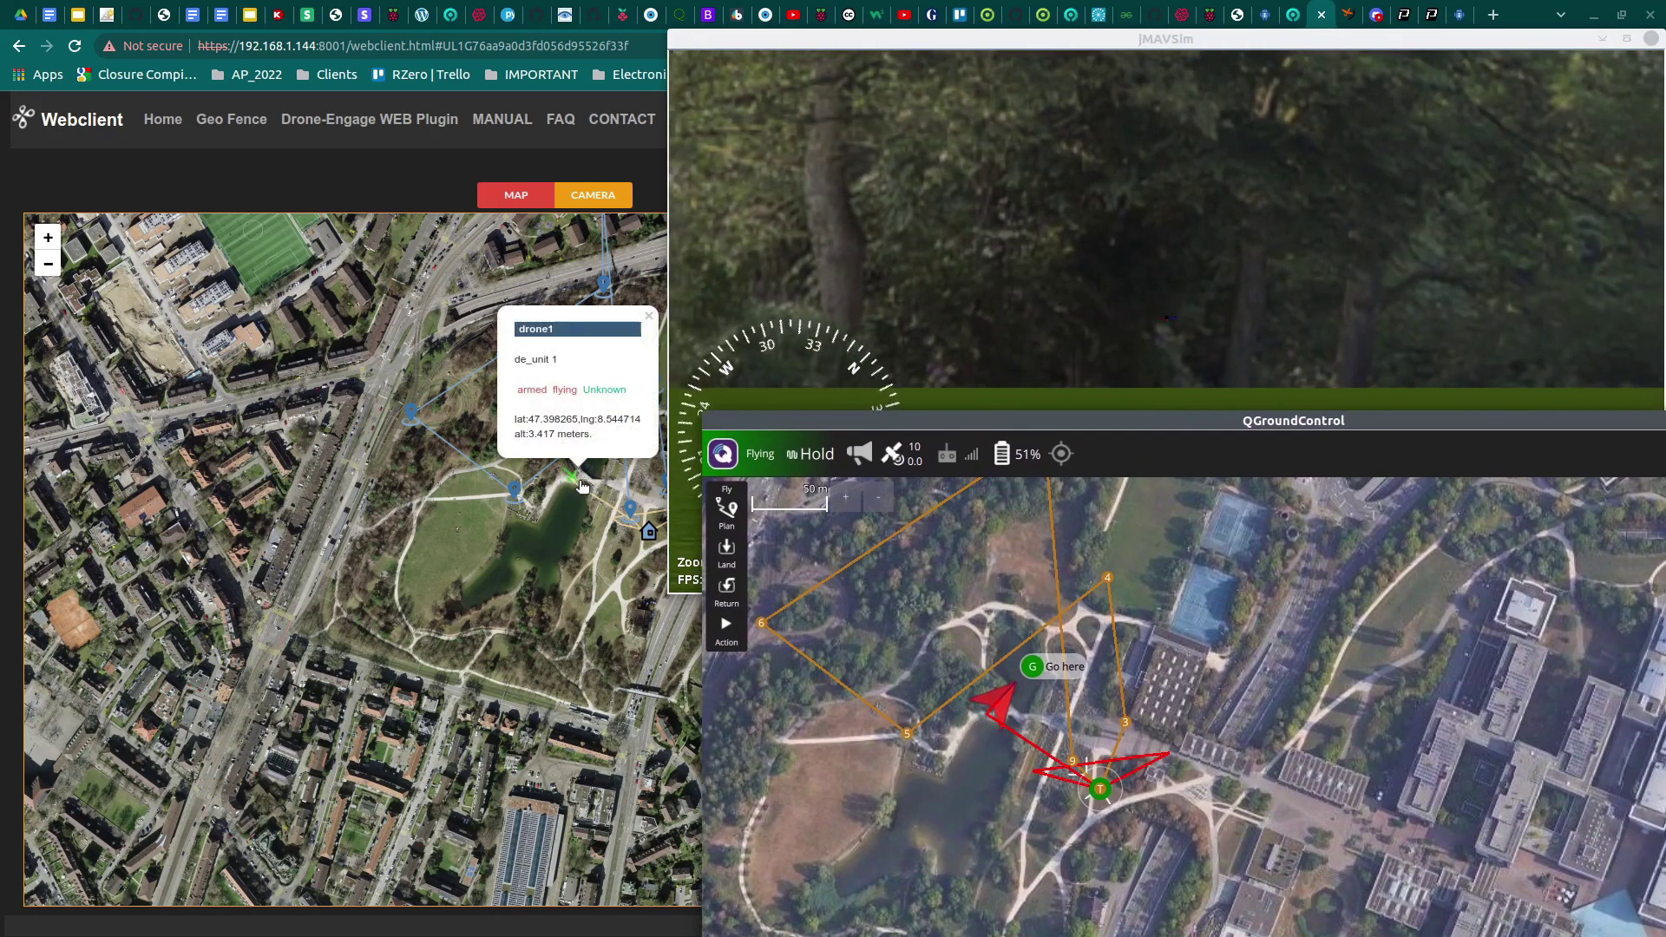
{"action": "mouse_move", "coordinate": [591, 473]}
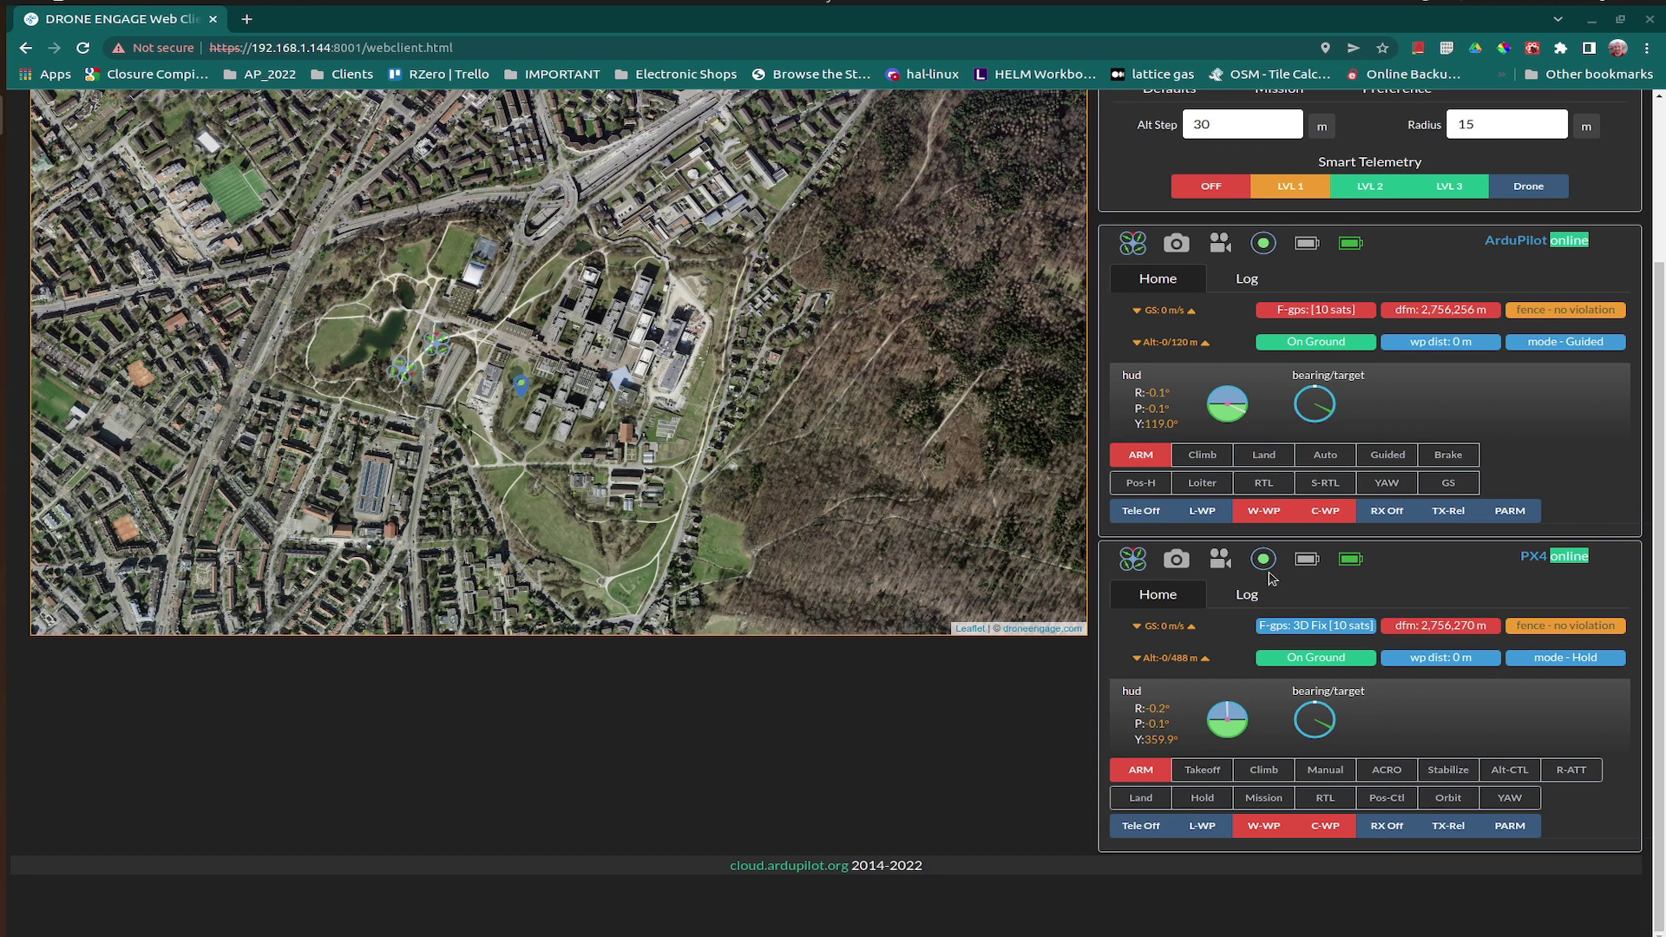
Review the ArduPilot (Guided) and PX4 (Hold) panels, both on ground with 10-satellite GPS
{"action": "mouse_move", "coordinate": [1282, 666]}
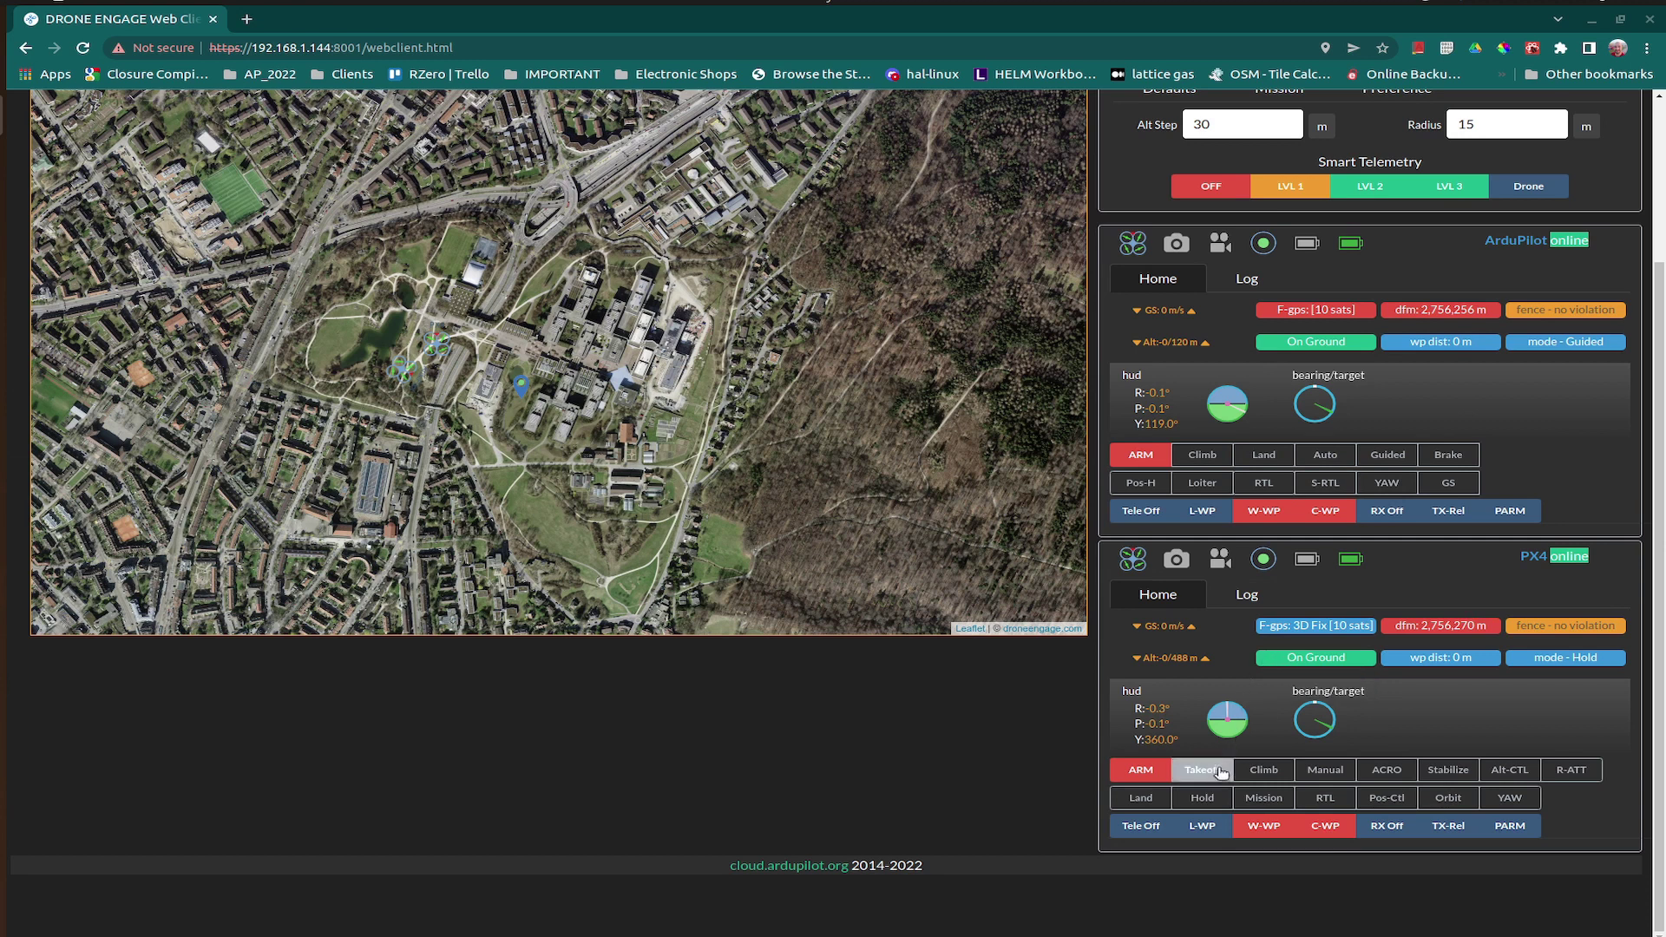
Put the ArduPilot drone in Guided mode and arm it
{"action": "left_click", "coordinate": [1387, 455]}
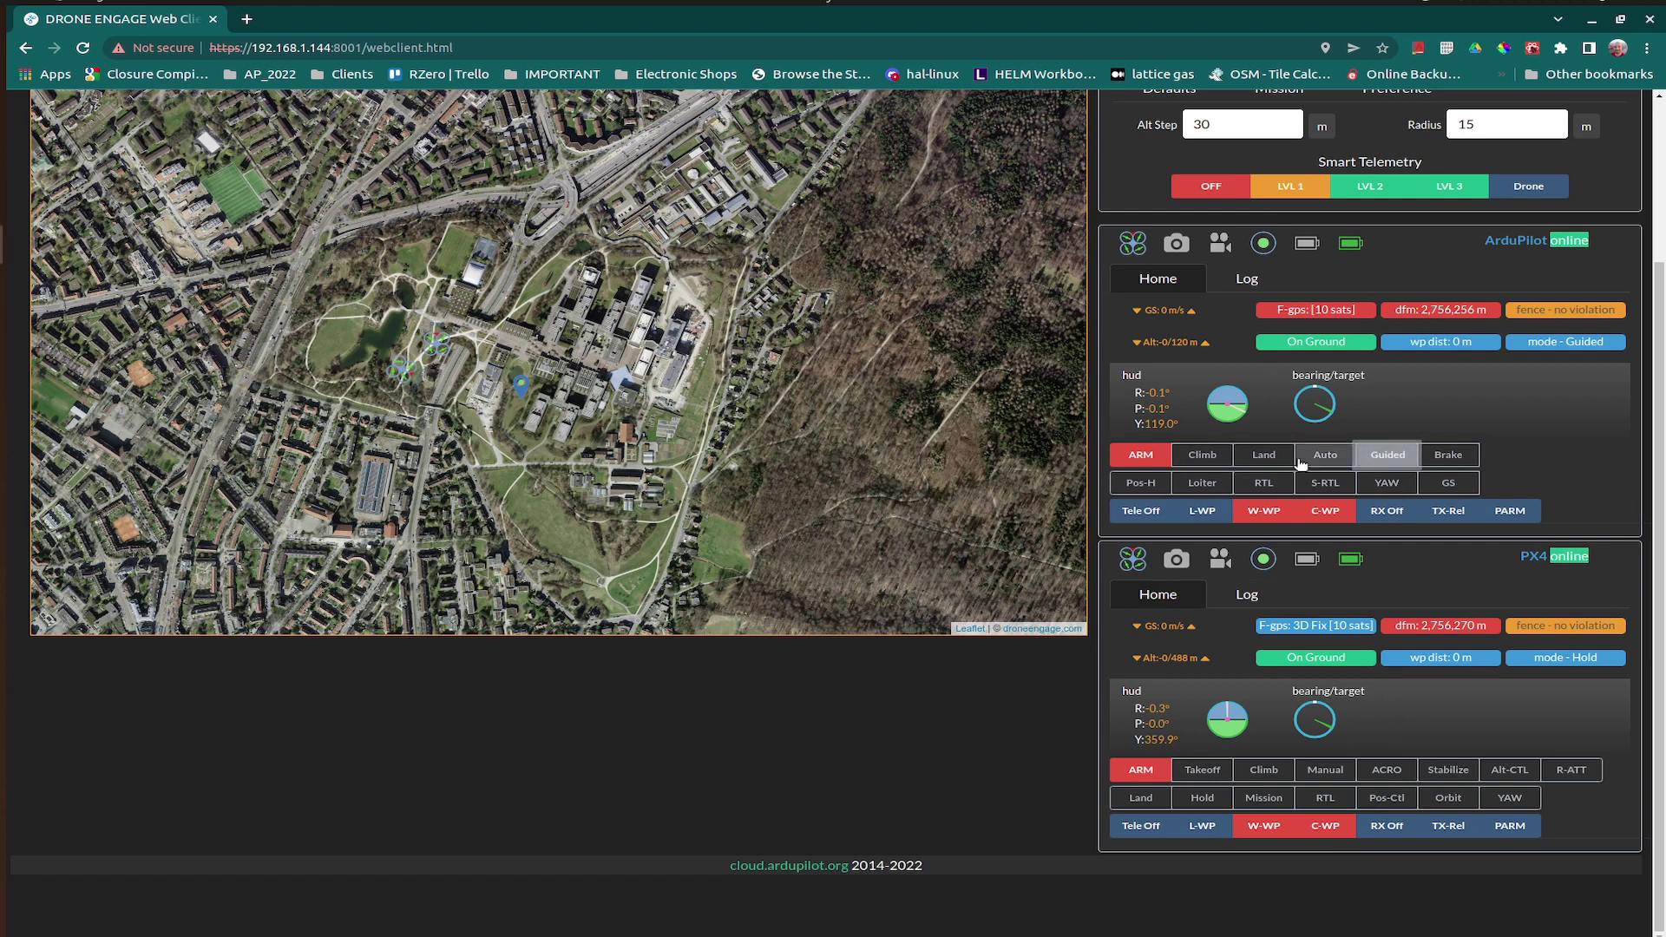
{"action": "left_click", "coordinate": [1141, 455]}
{"action": "left_click", "coordinate": [886, 243]}
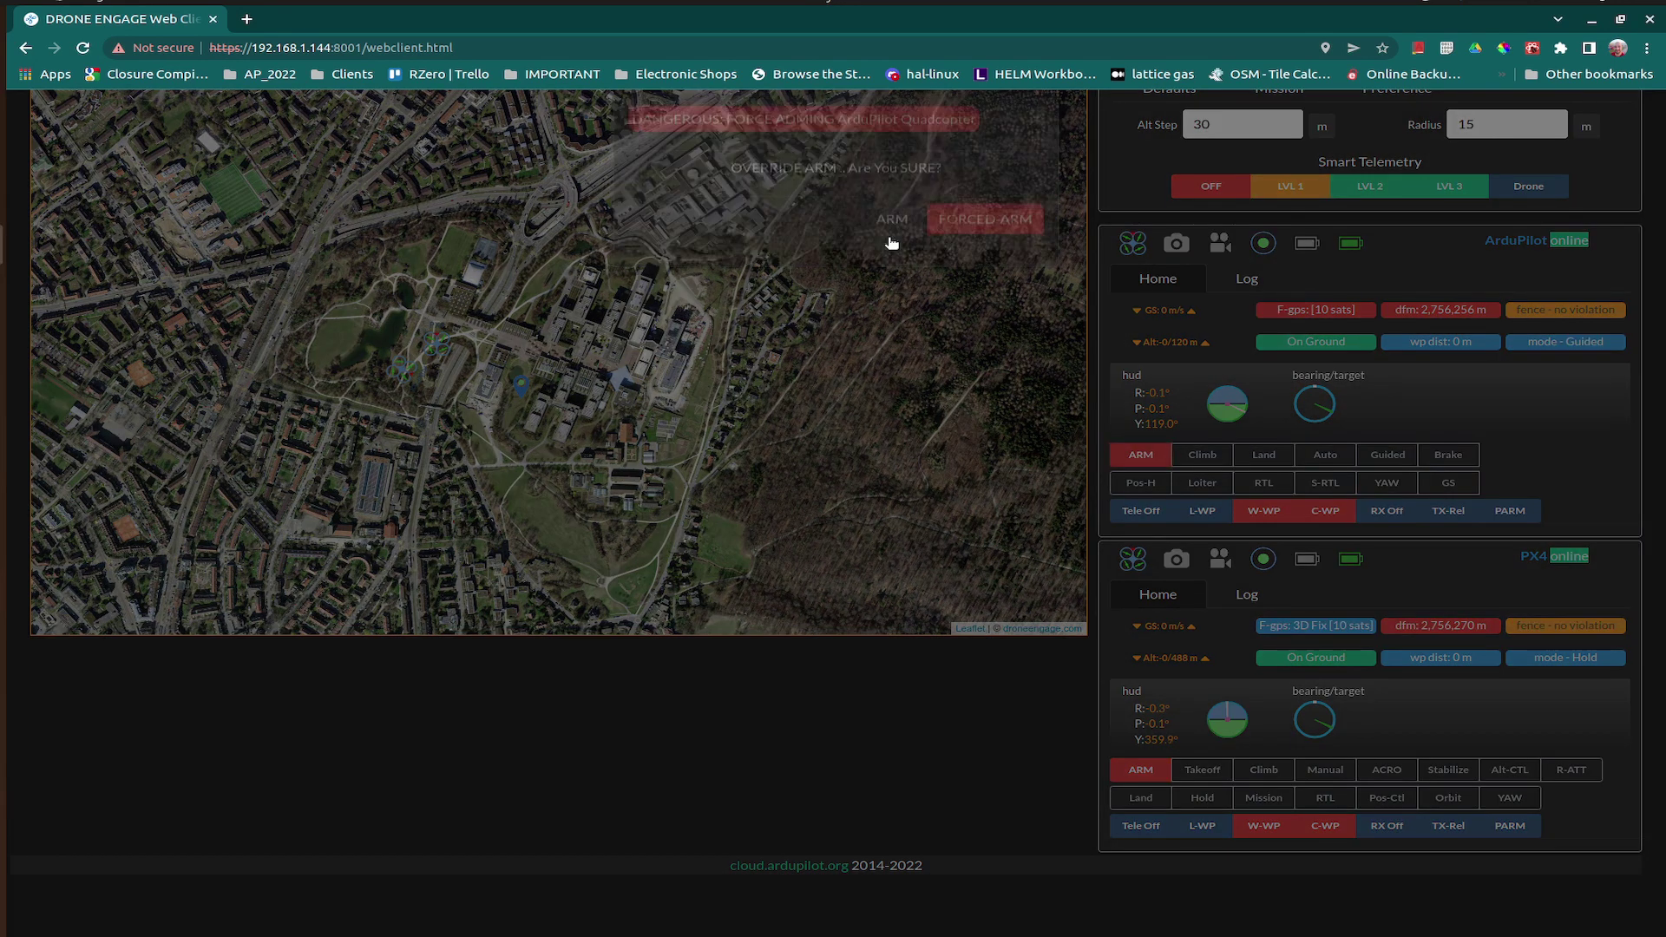
Send the ArduPilot drone climbing to 30.0 m and show its status on the map
{"action": "left_click", "coordinate": [1203, 455]}
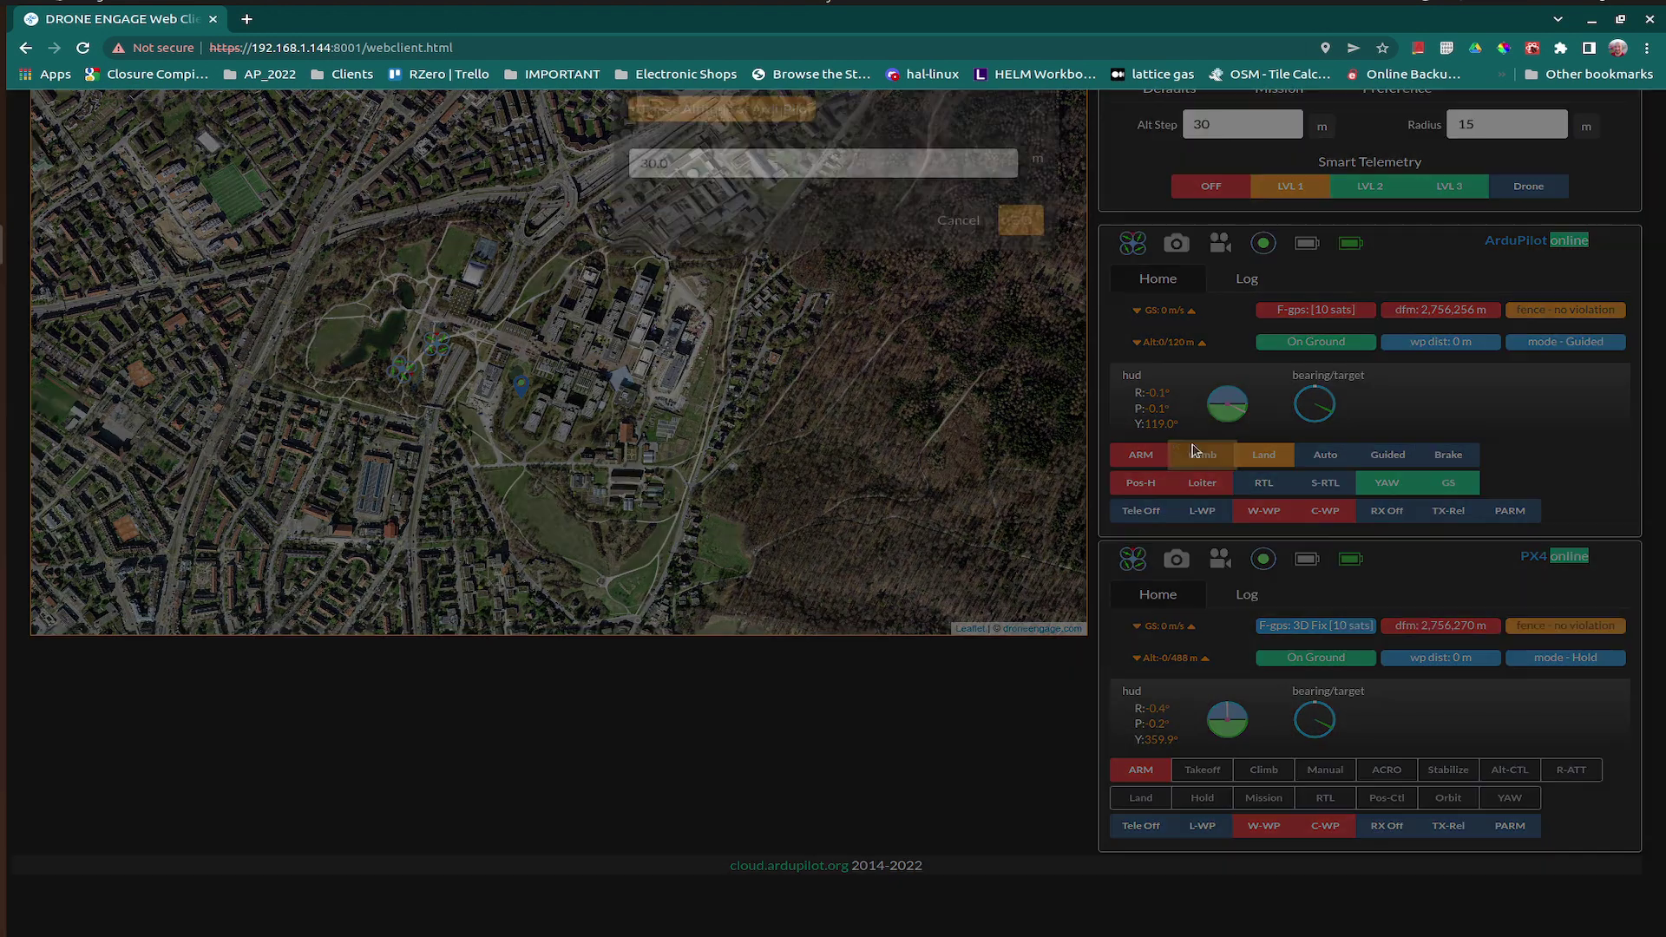
{"action": "left_click", "coordinate": [1030, 251]}
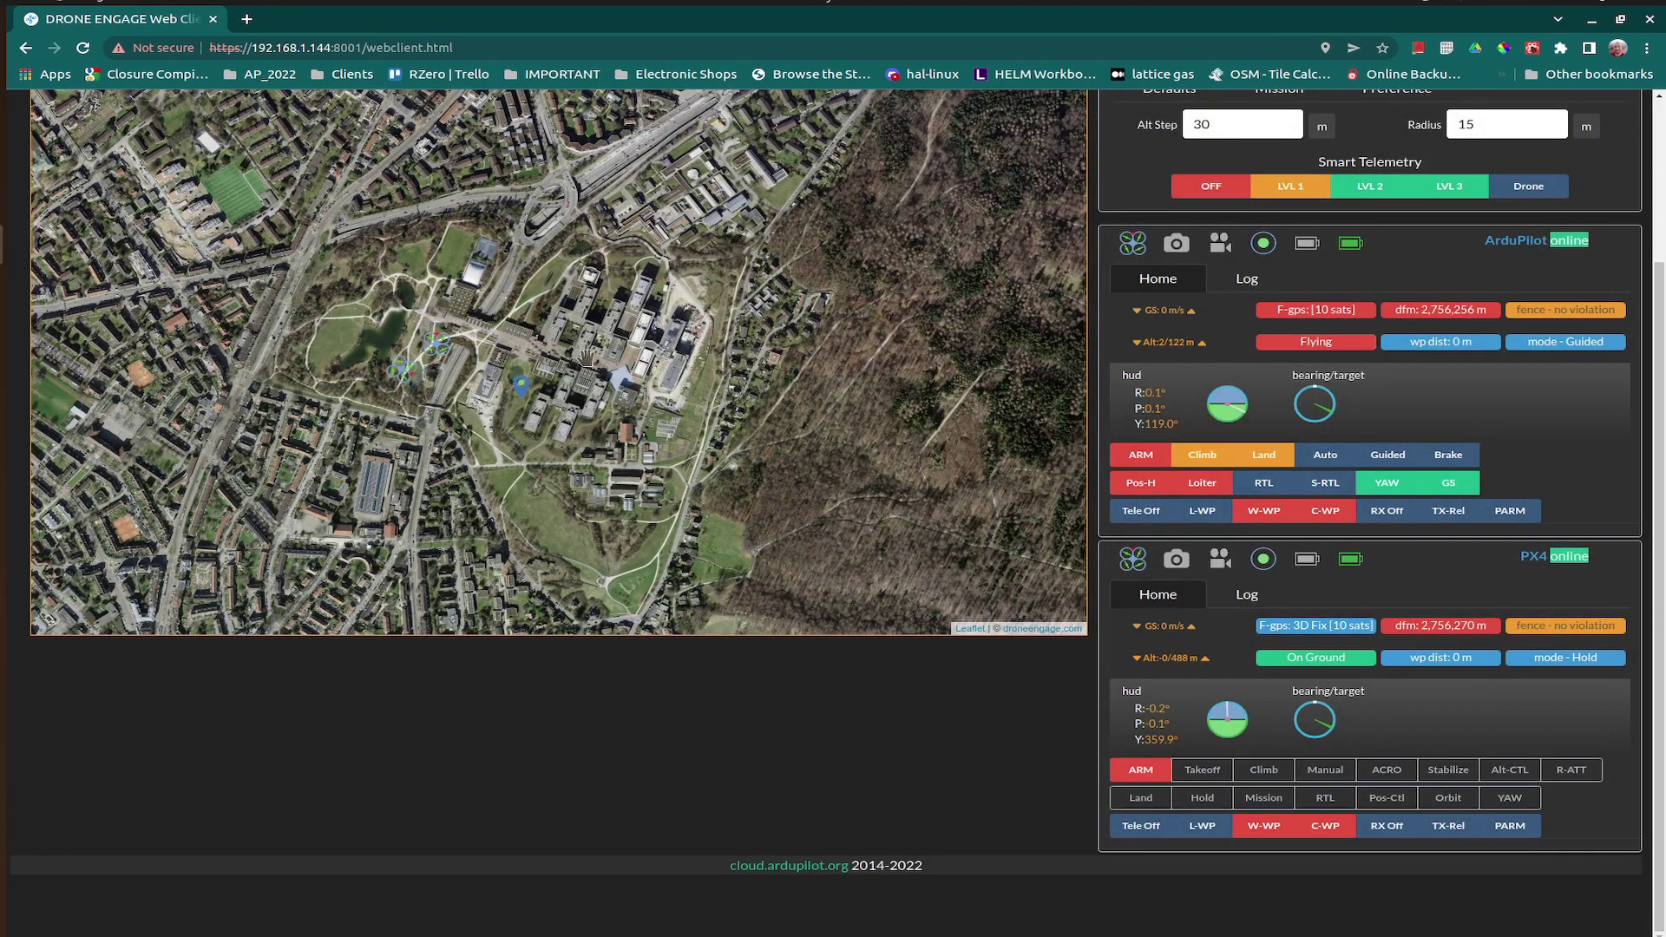
{"action": "left_click", "coordinate": [418, 374]}
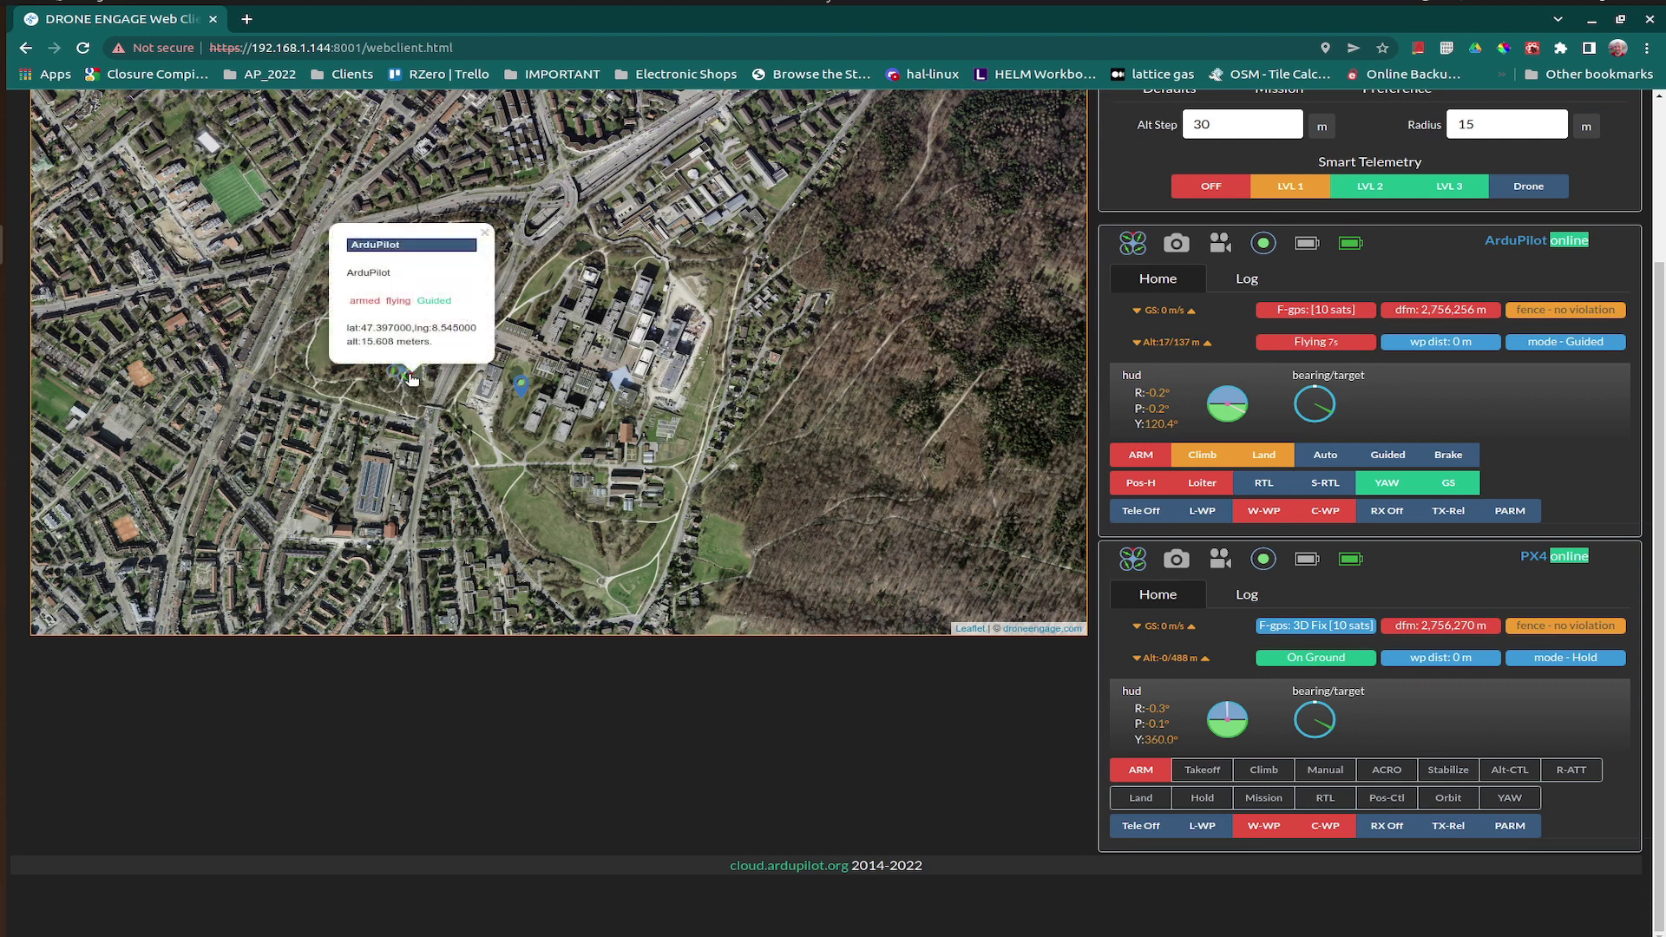
Send the ArduPilot drone to a chosen satellite-map spot with Goto Here
{"action": "scroll", "coordinate": [421, 385], "scroll_direction": "up", "scroll_amount": 2}
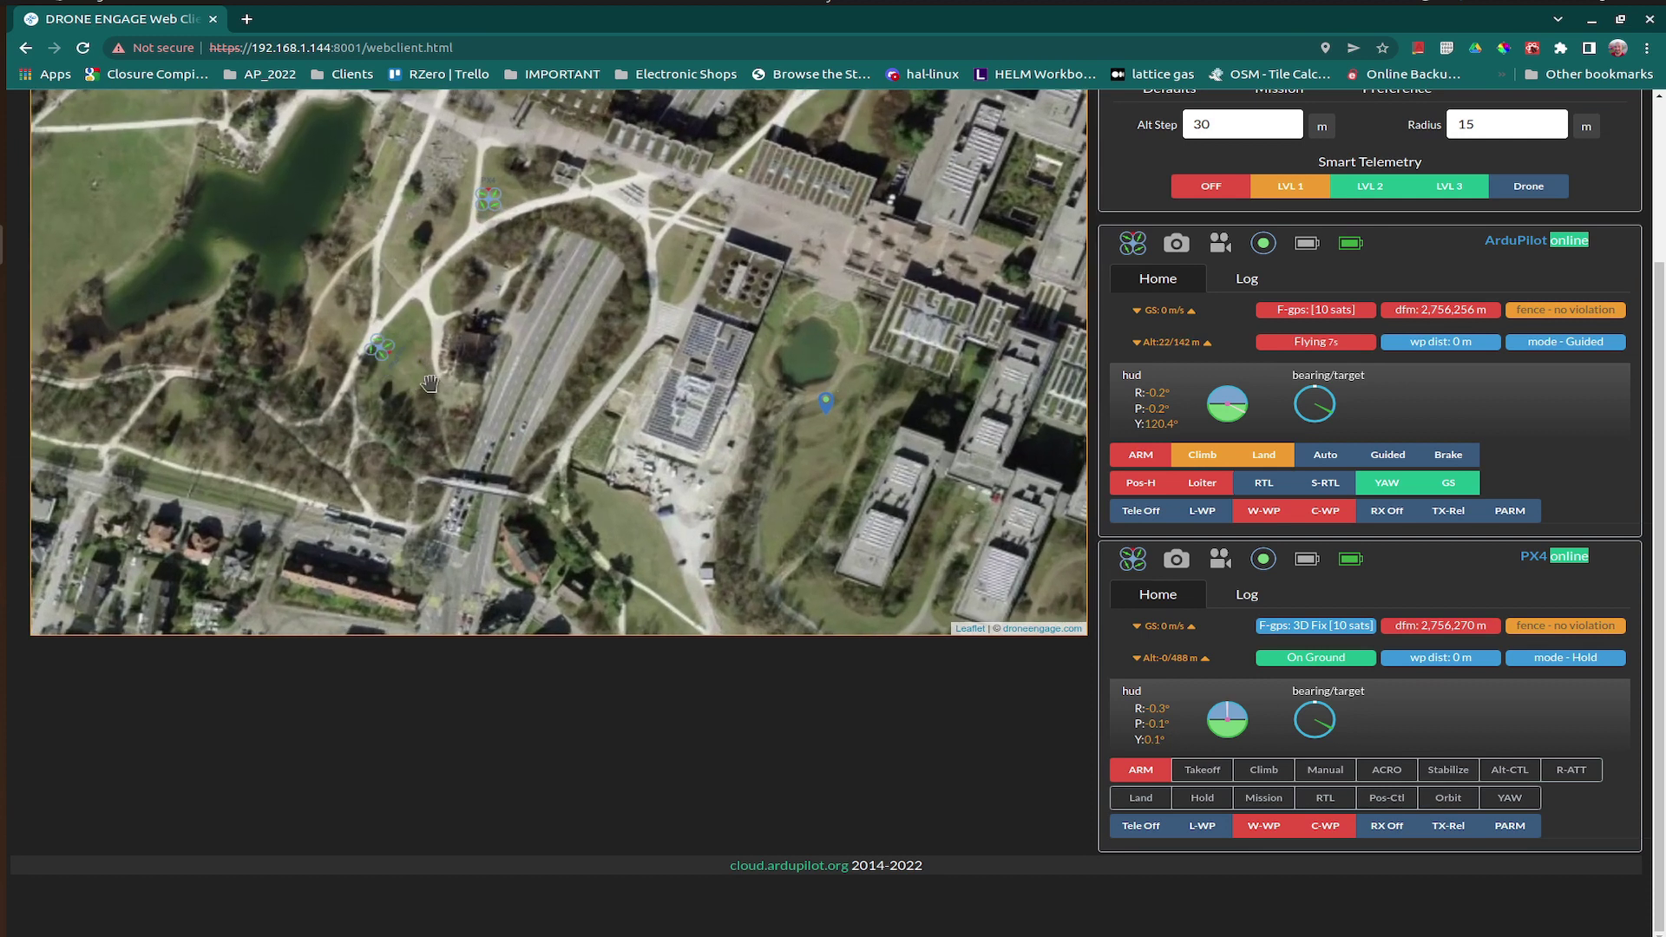
{"action": "scroll", "coordinate": [466, 383], "scroll_direction": "up", "scroll_amount": 2}
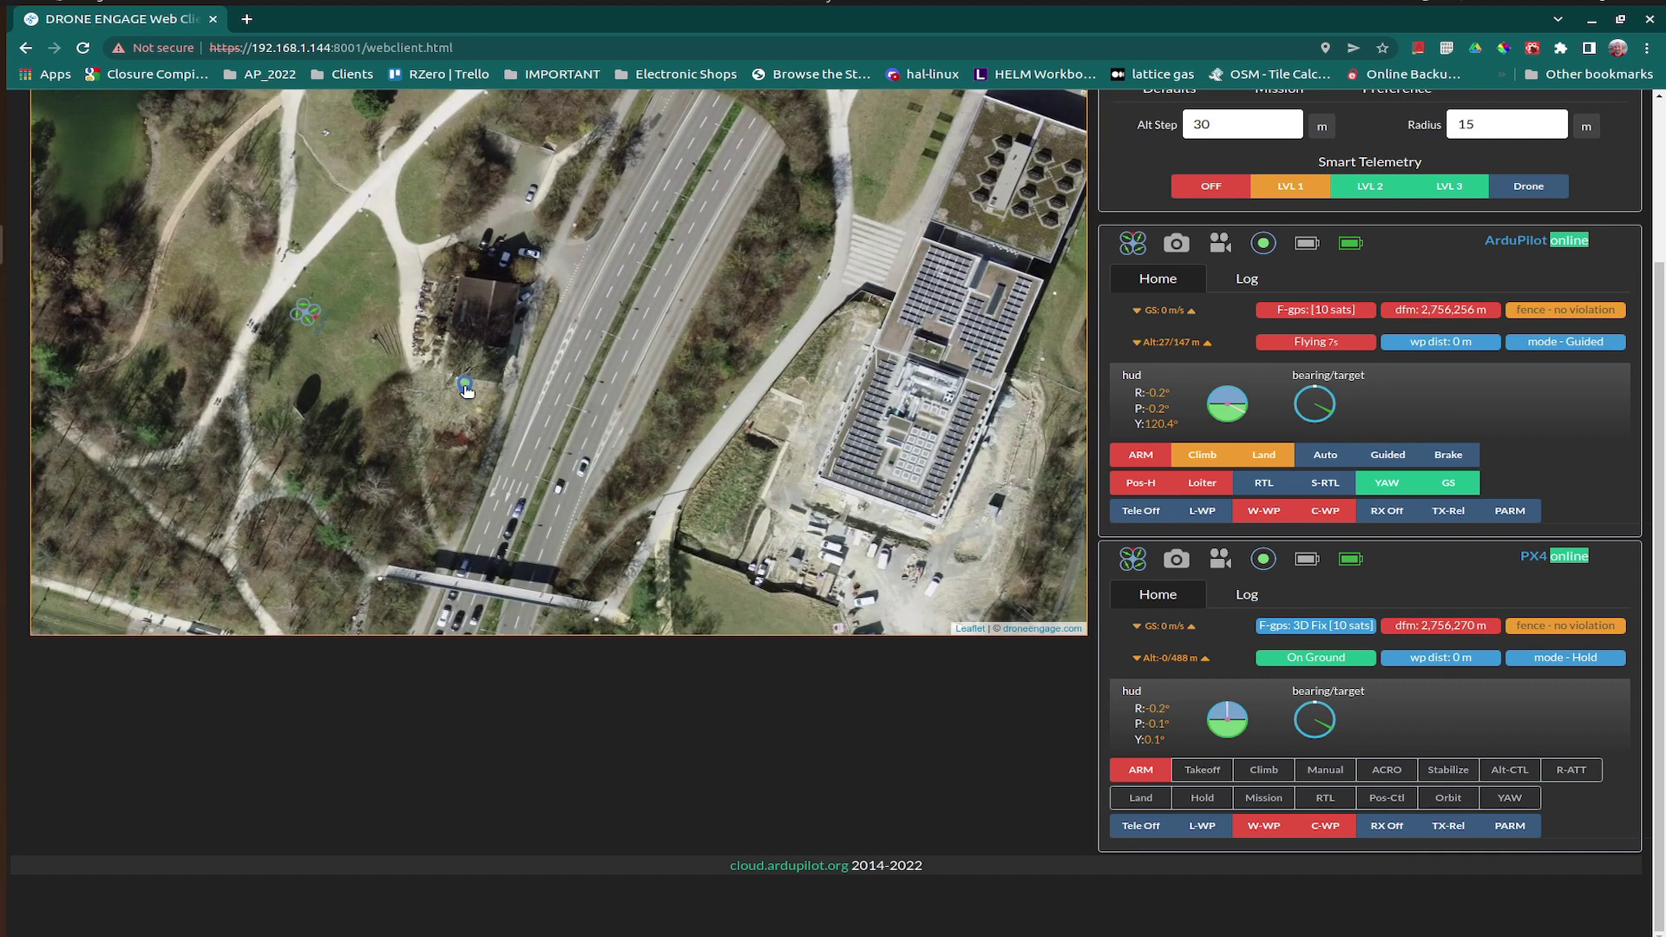
{"action": "left_click", "coordinate": [467, 386]}
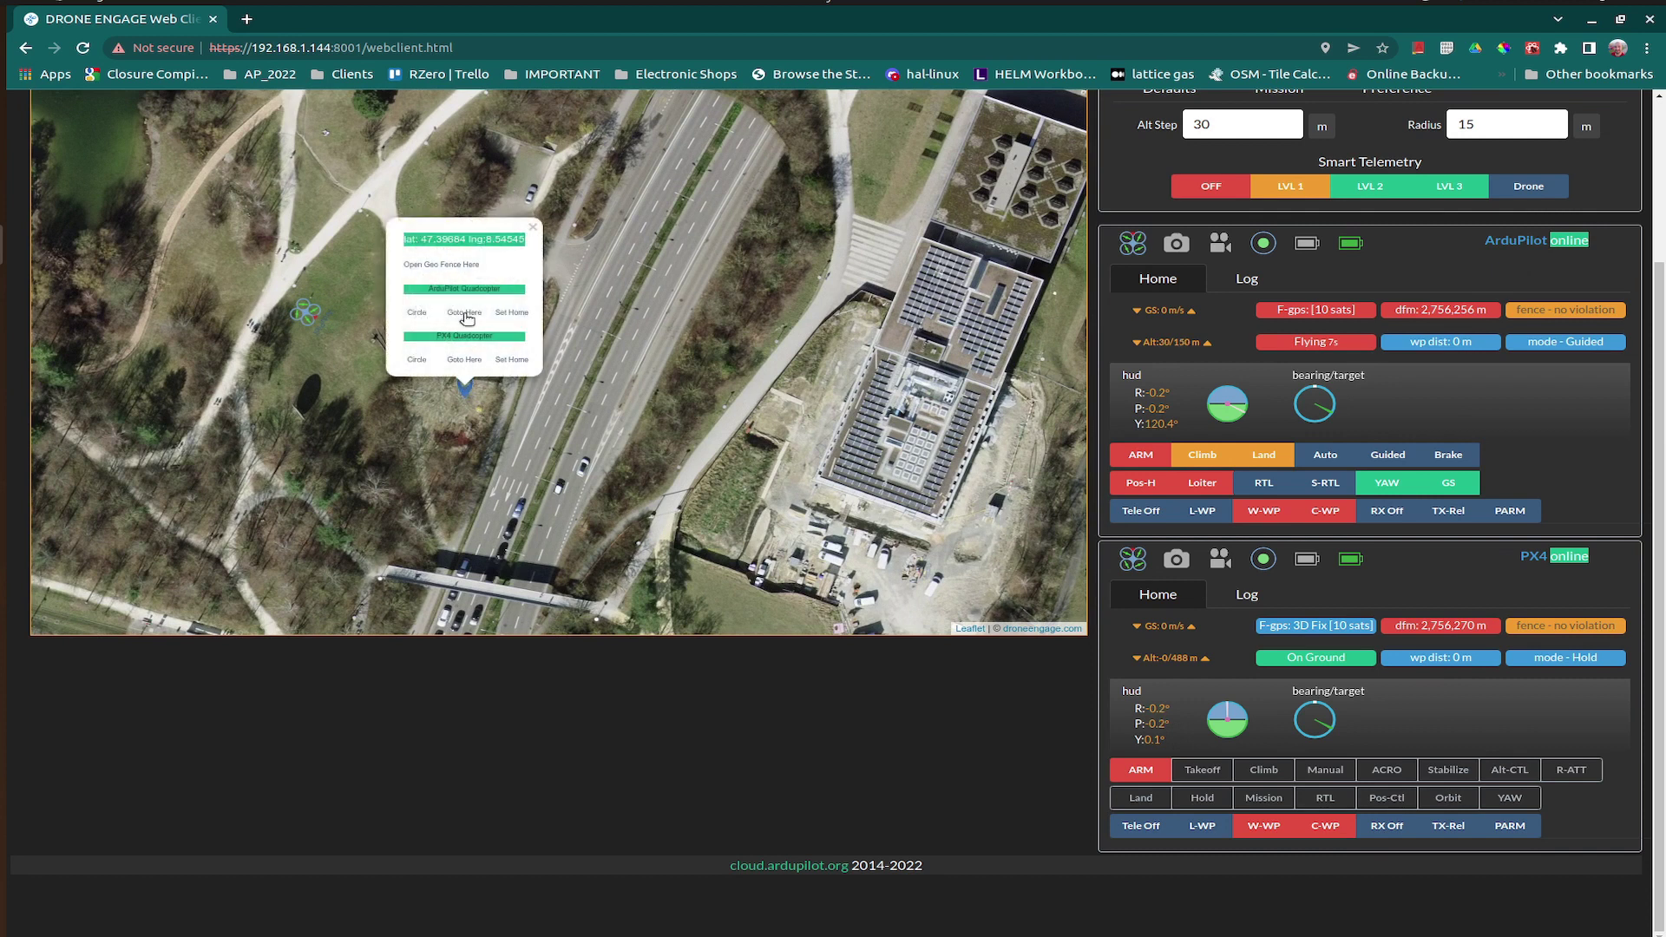
{"action": "left_click", "coordinate": [465, 314]}
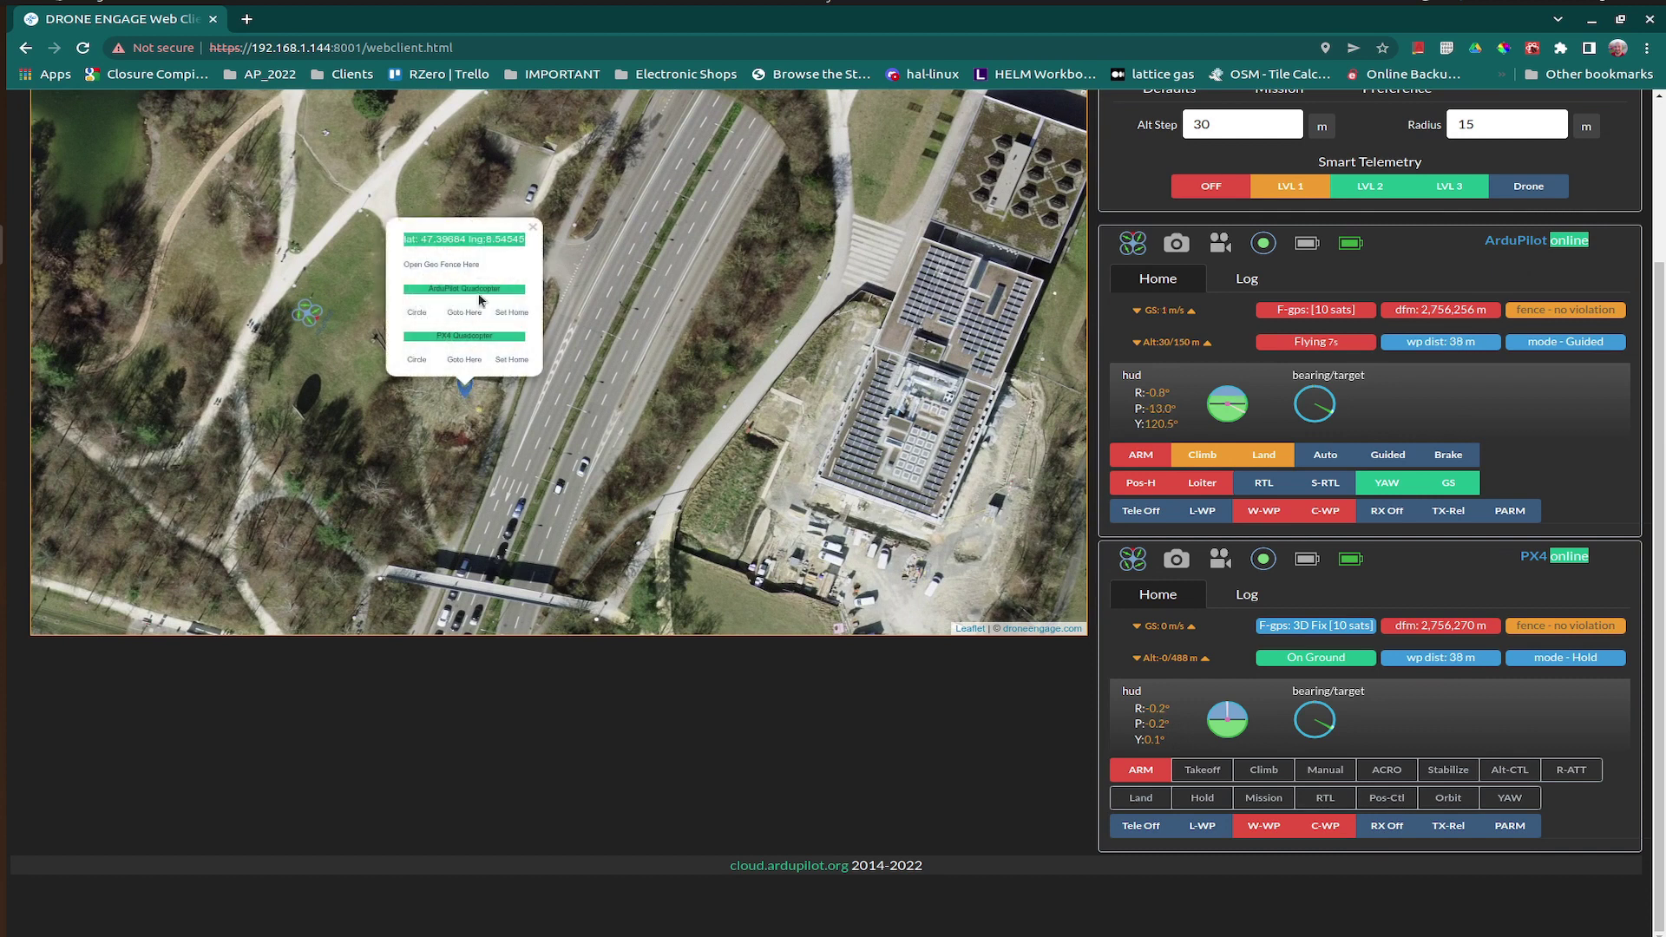
{"action": "left_click", "coordinate": [535, 230]}
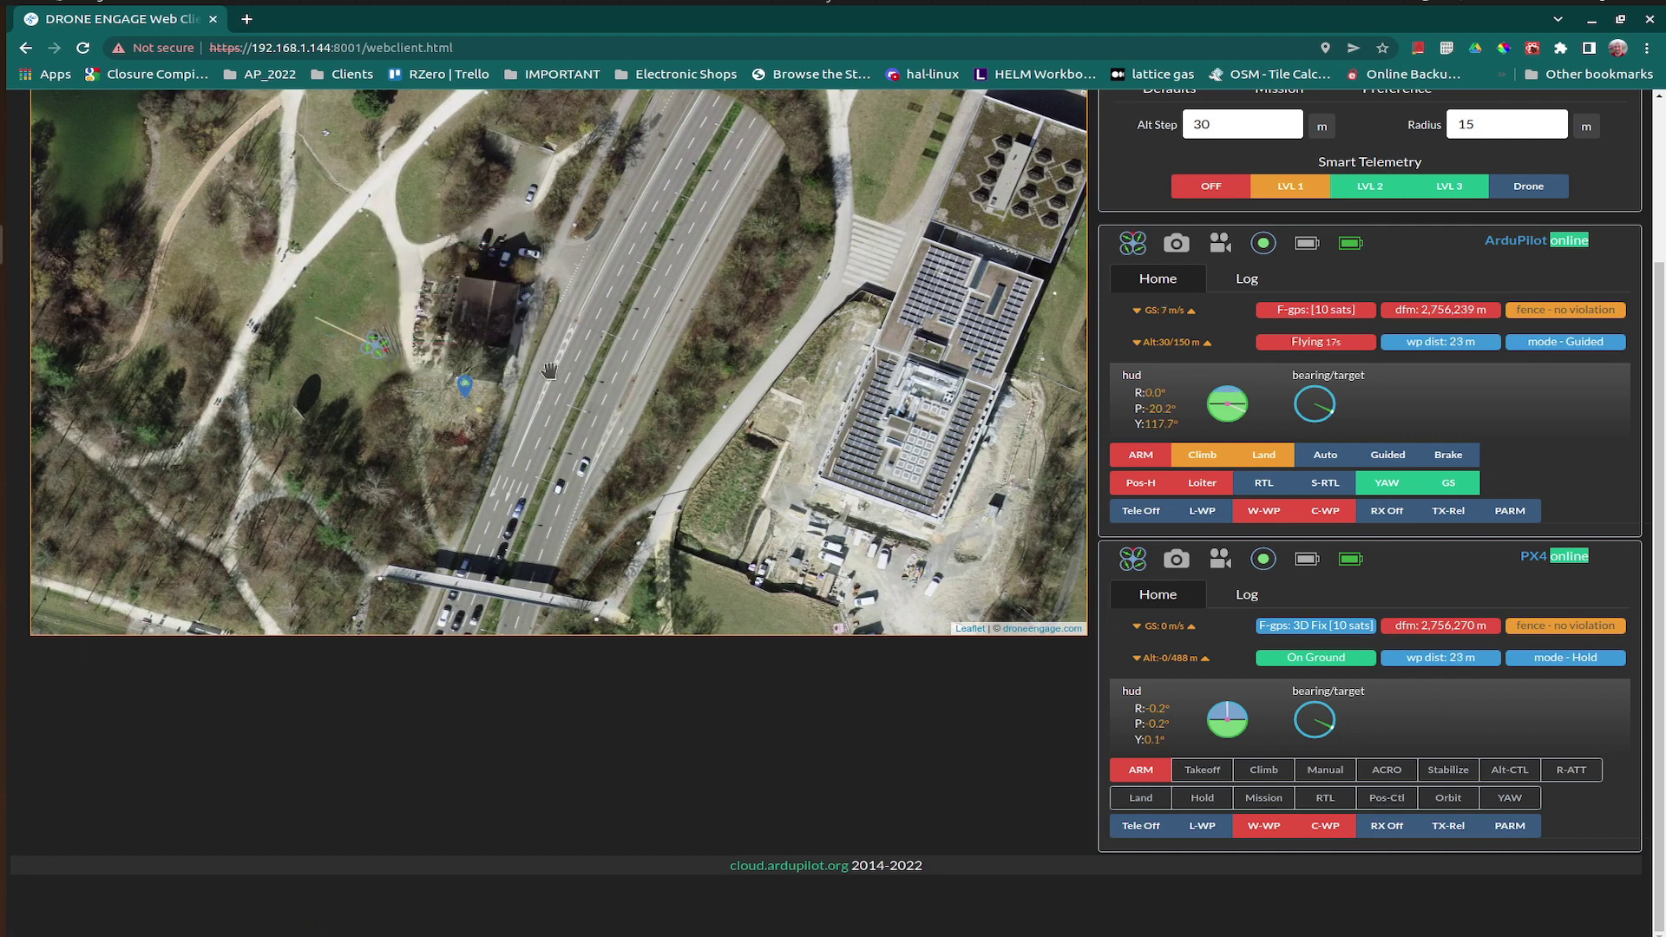
{"action": "scroll", "coordinate": [549, 371], "scroll_direction": "down", "scroll_amount": 2}
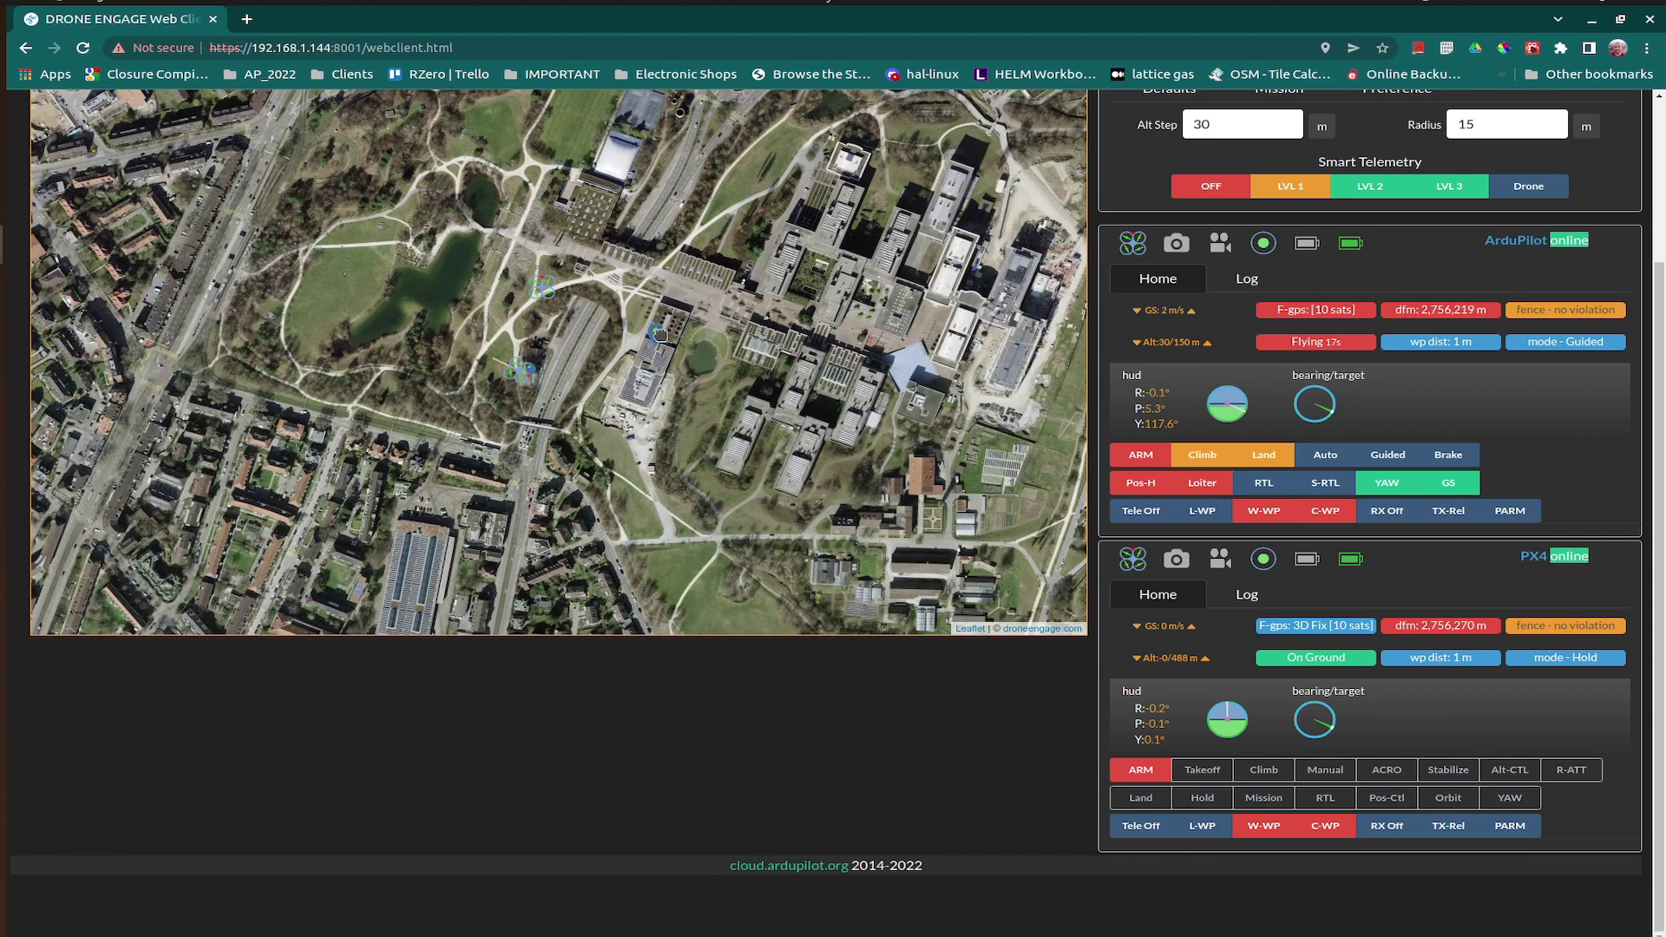
{"action": "double_click", "coordinate": [659, 338]}
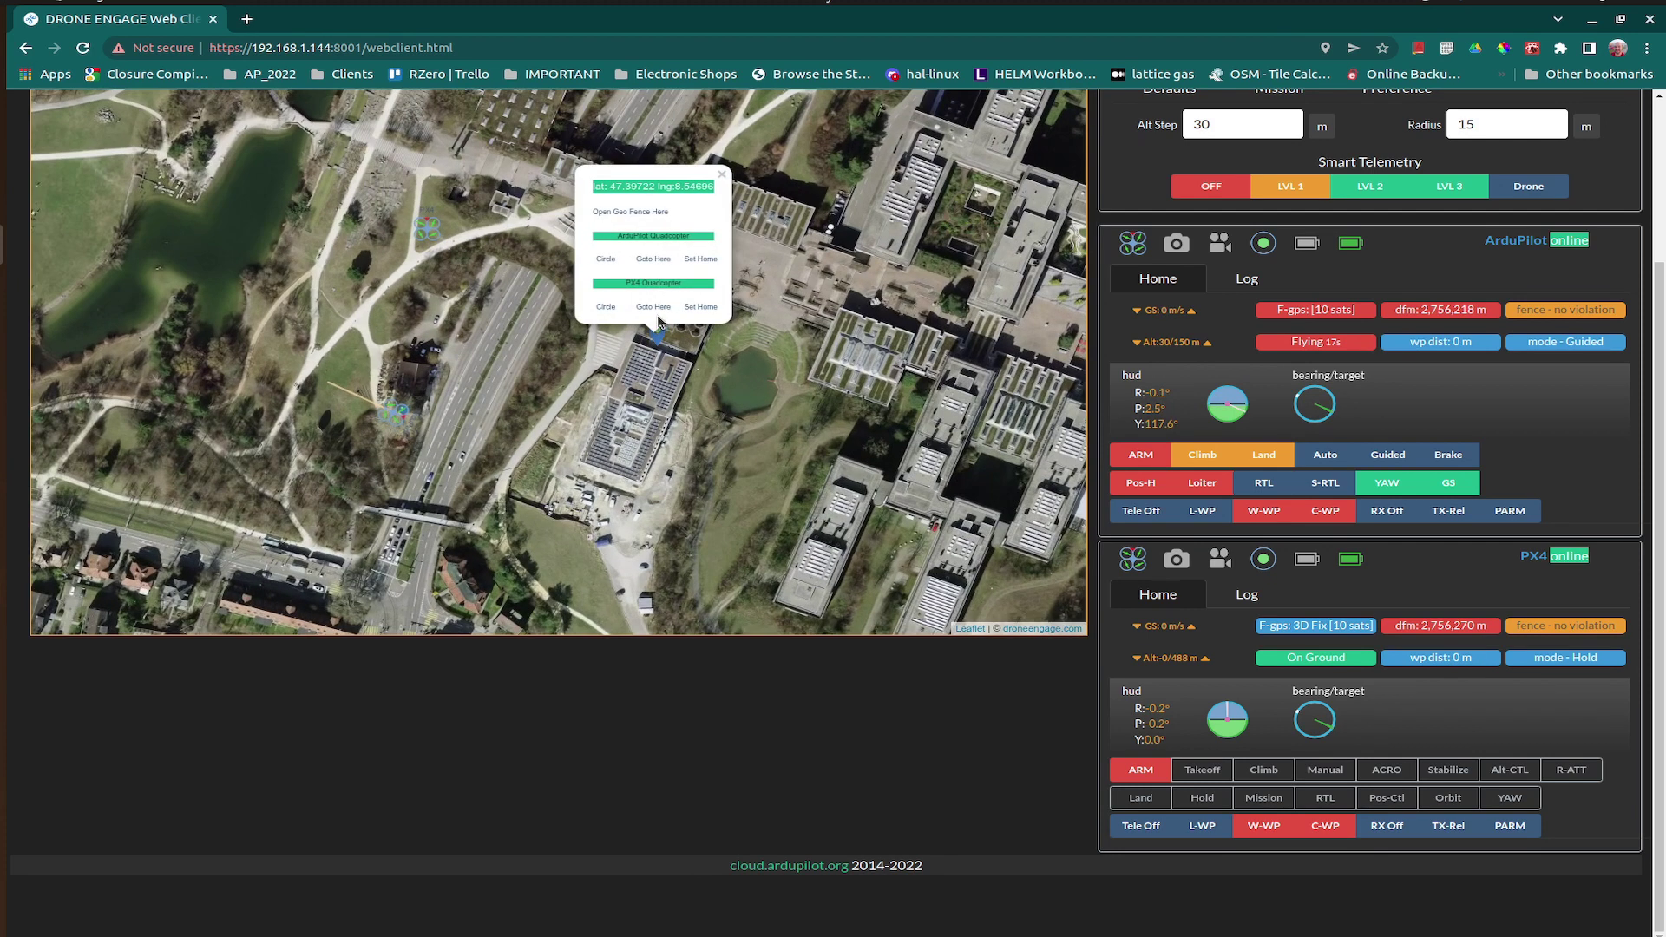
{"action": "left_click", "coordinate": [718, 175]}
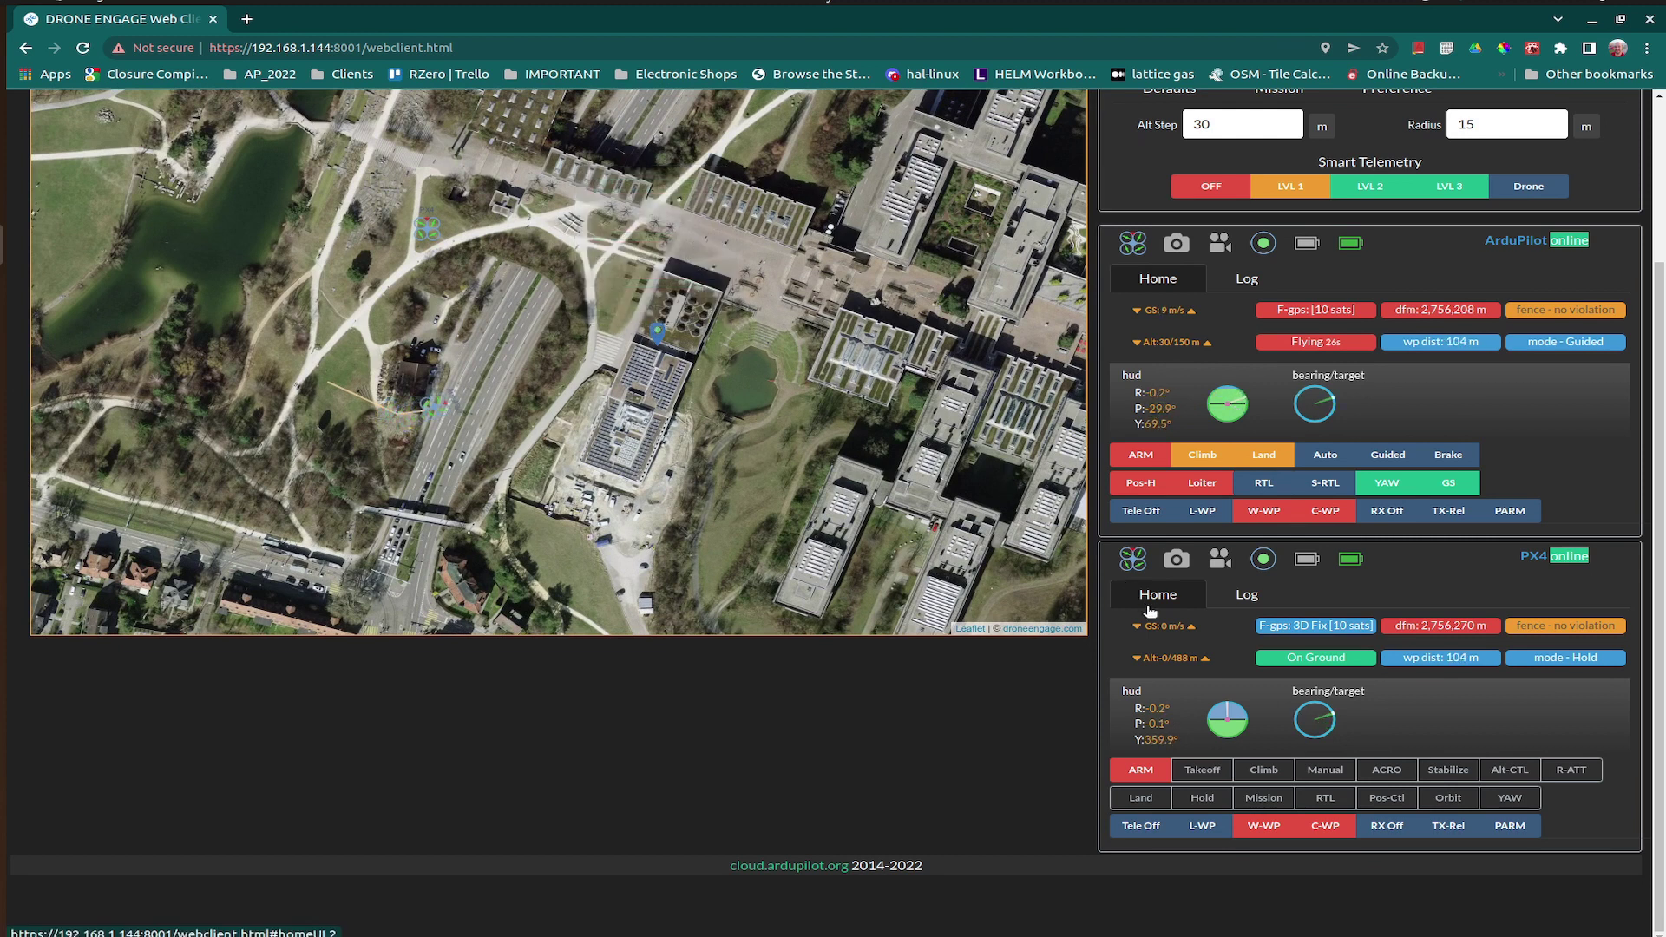
Put the PX4 drone in Takeoff mode and arm it
{"action": "left_click", "coordinate": [1197, 771]}
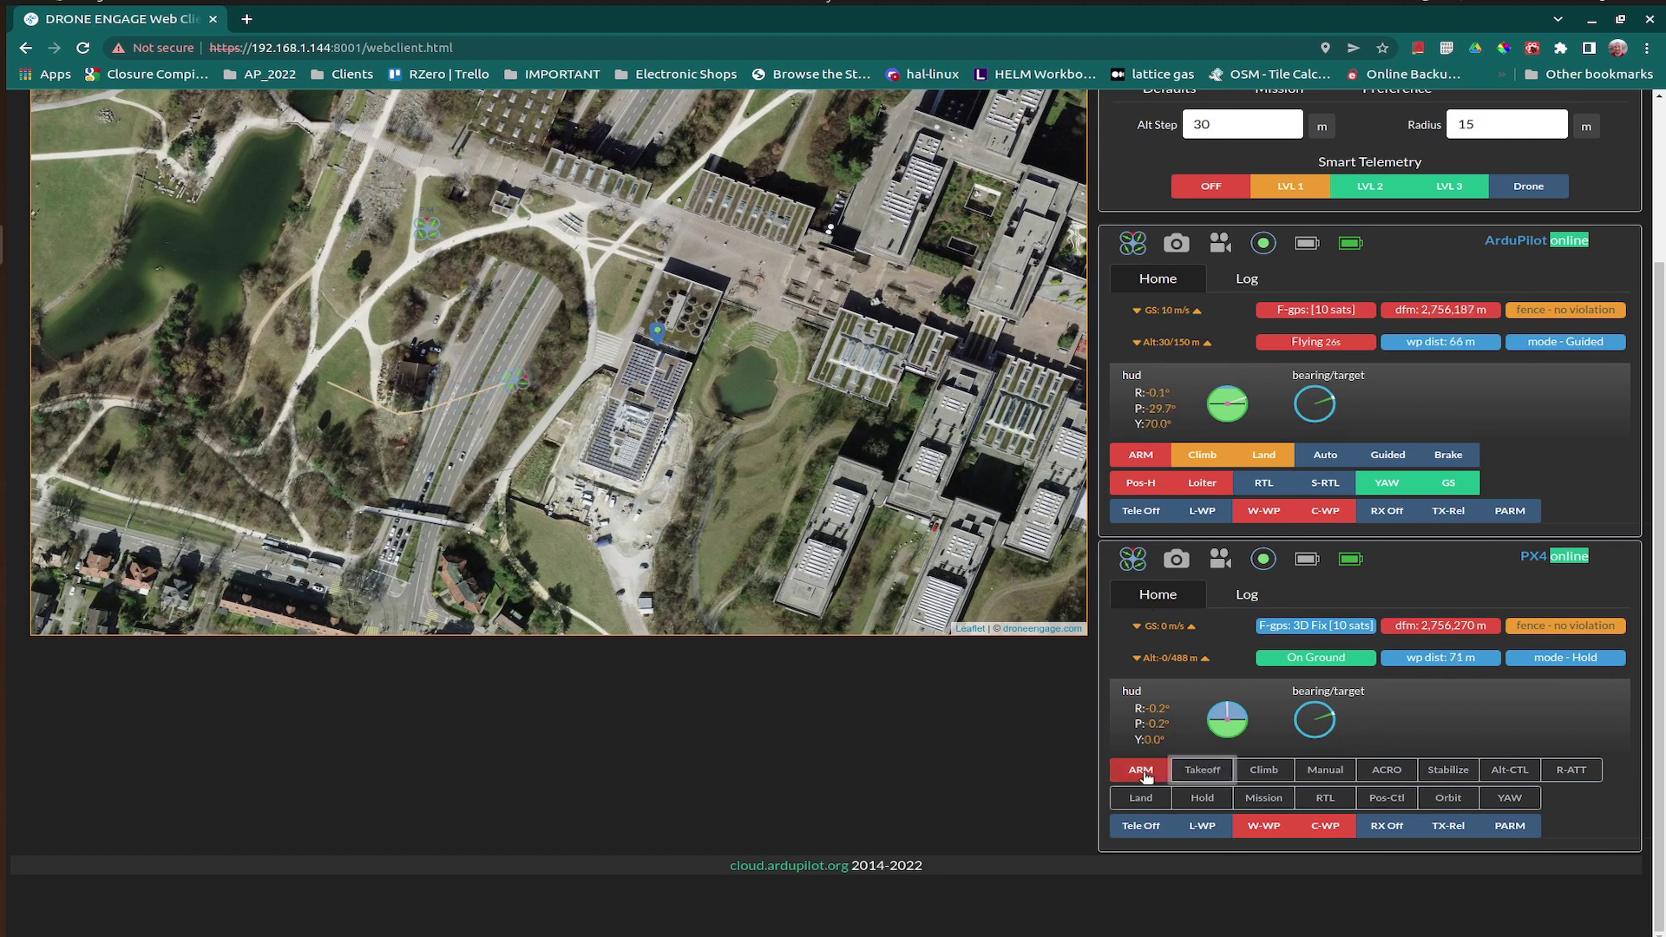
{"action": "left_click", "coordinate": [1138, 772]}
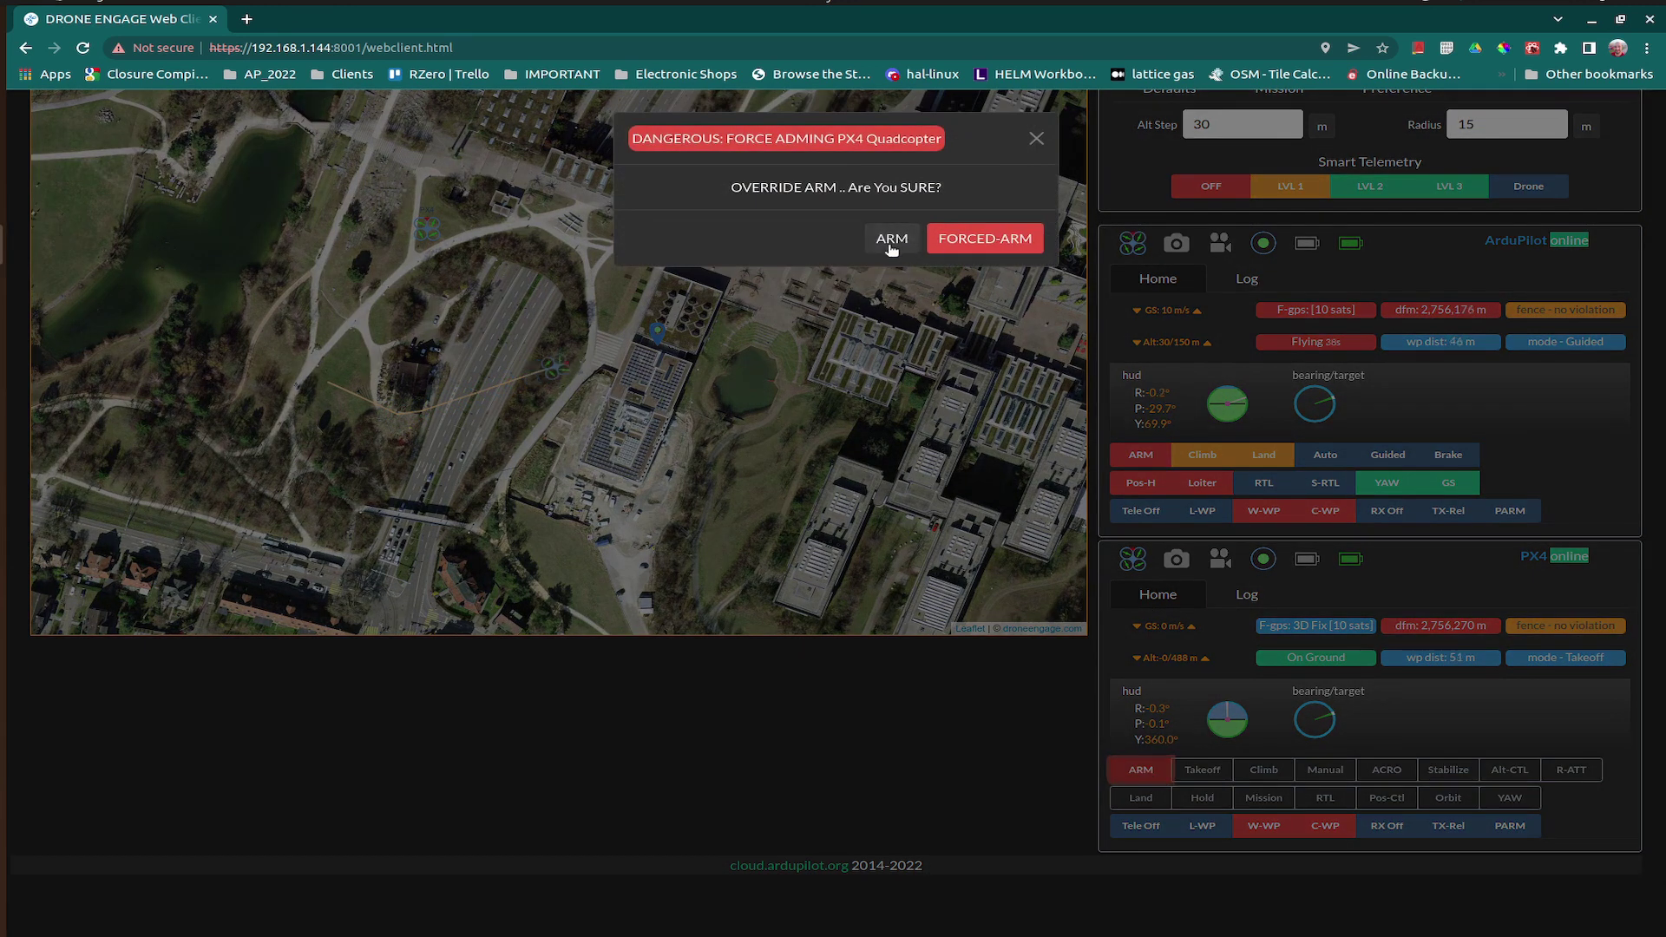
{"action": "left_click", "coordinate": [892, 238]}
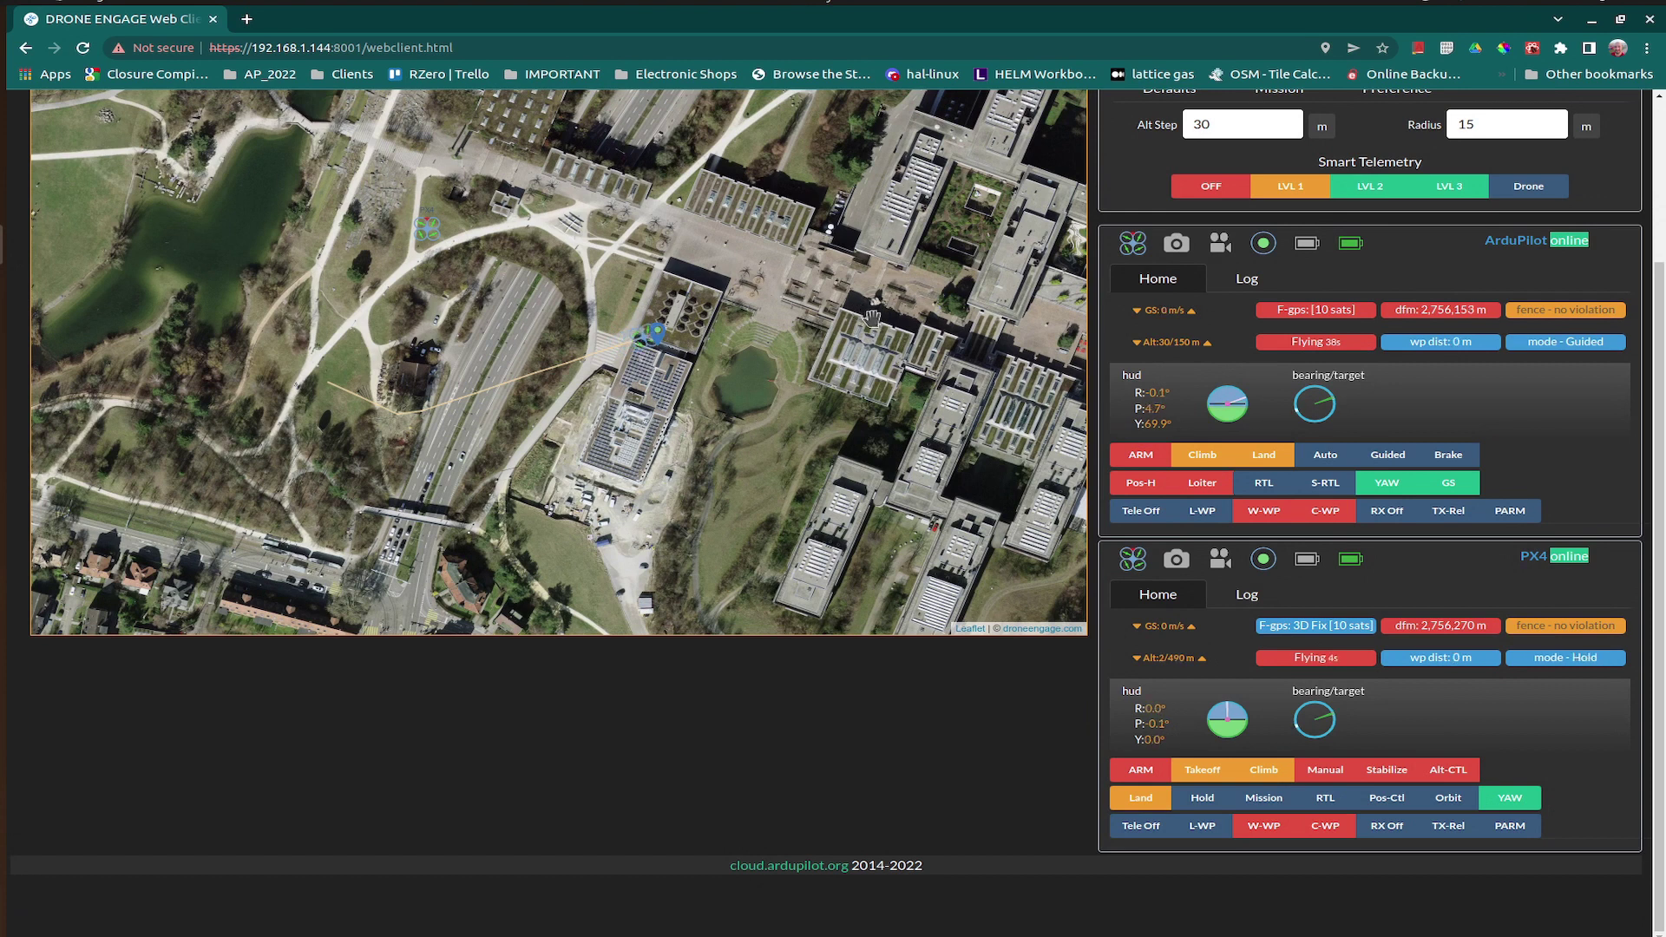
Set the PX4 drone's climb altitude to 30 m and send it
{"action": "left_click", "coordinate": [1255, 772]}
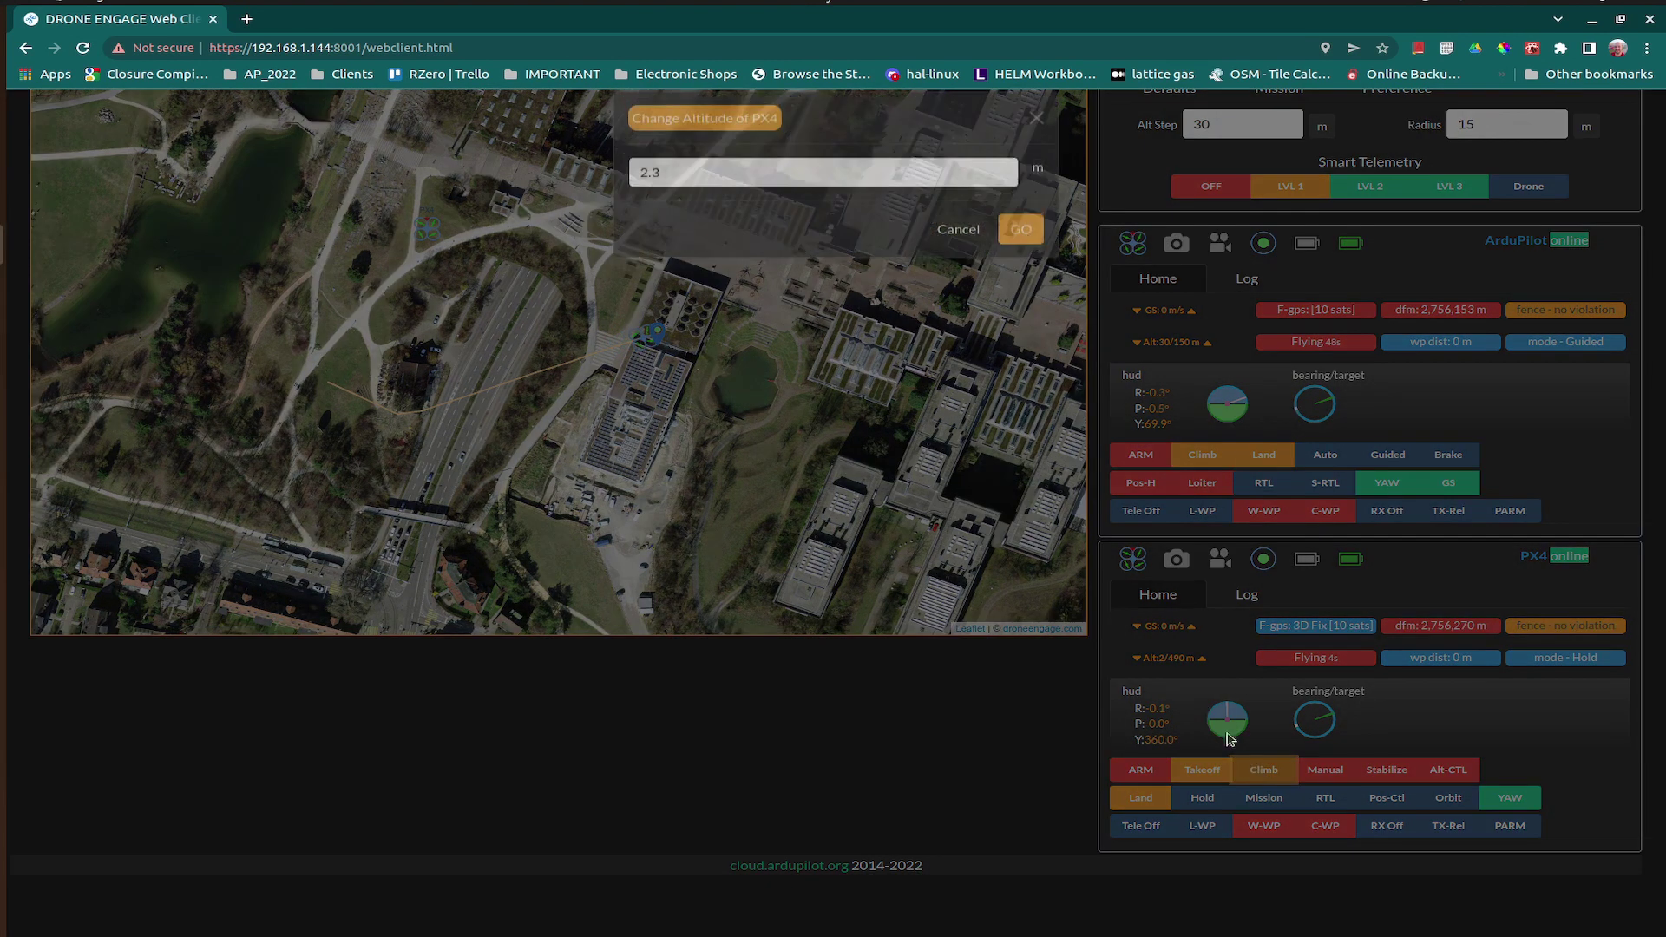
{"action": "left_click_drag", "start_coordinate": [680, 200], "coordinate": [611, 197]}
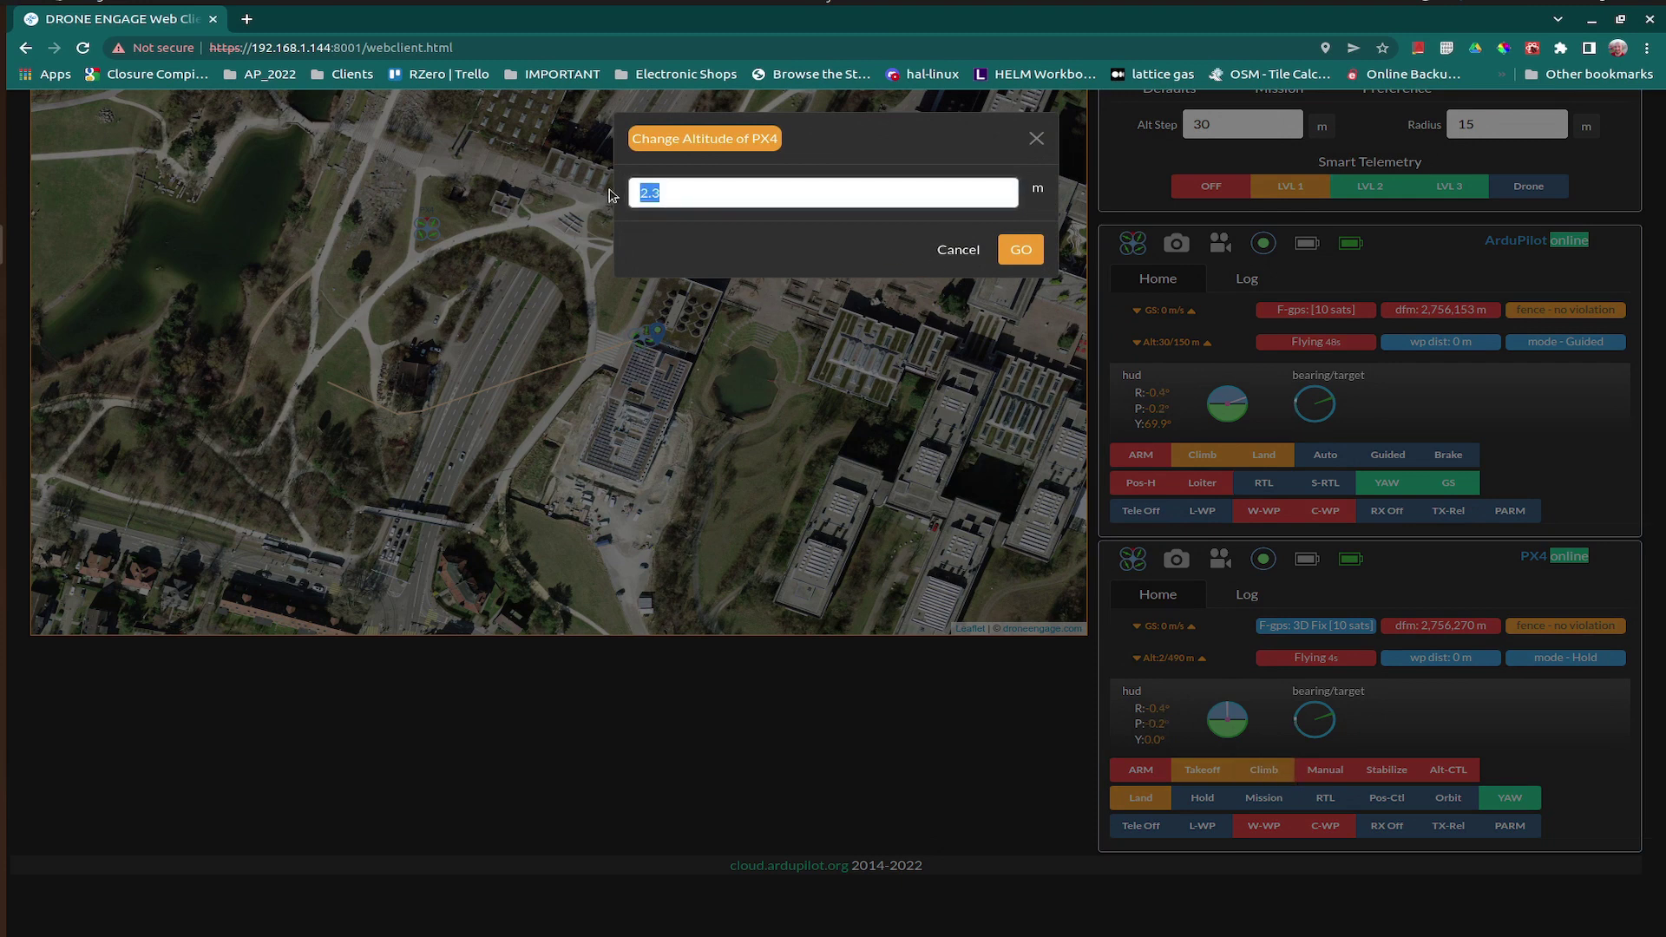
{"action": "type", "text": "30"}
{"action": "left_click", "coordinate": [1016, 249]}
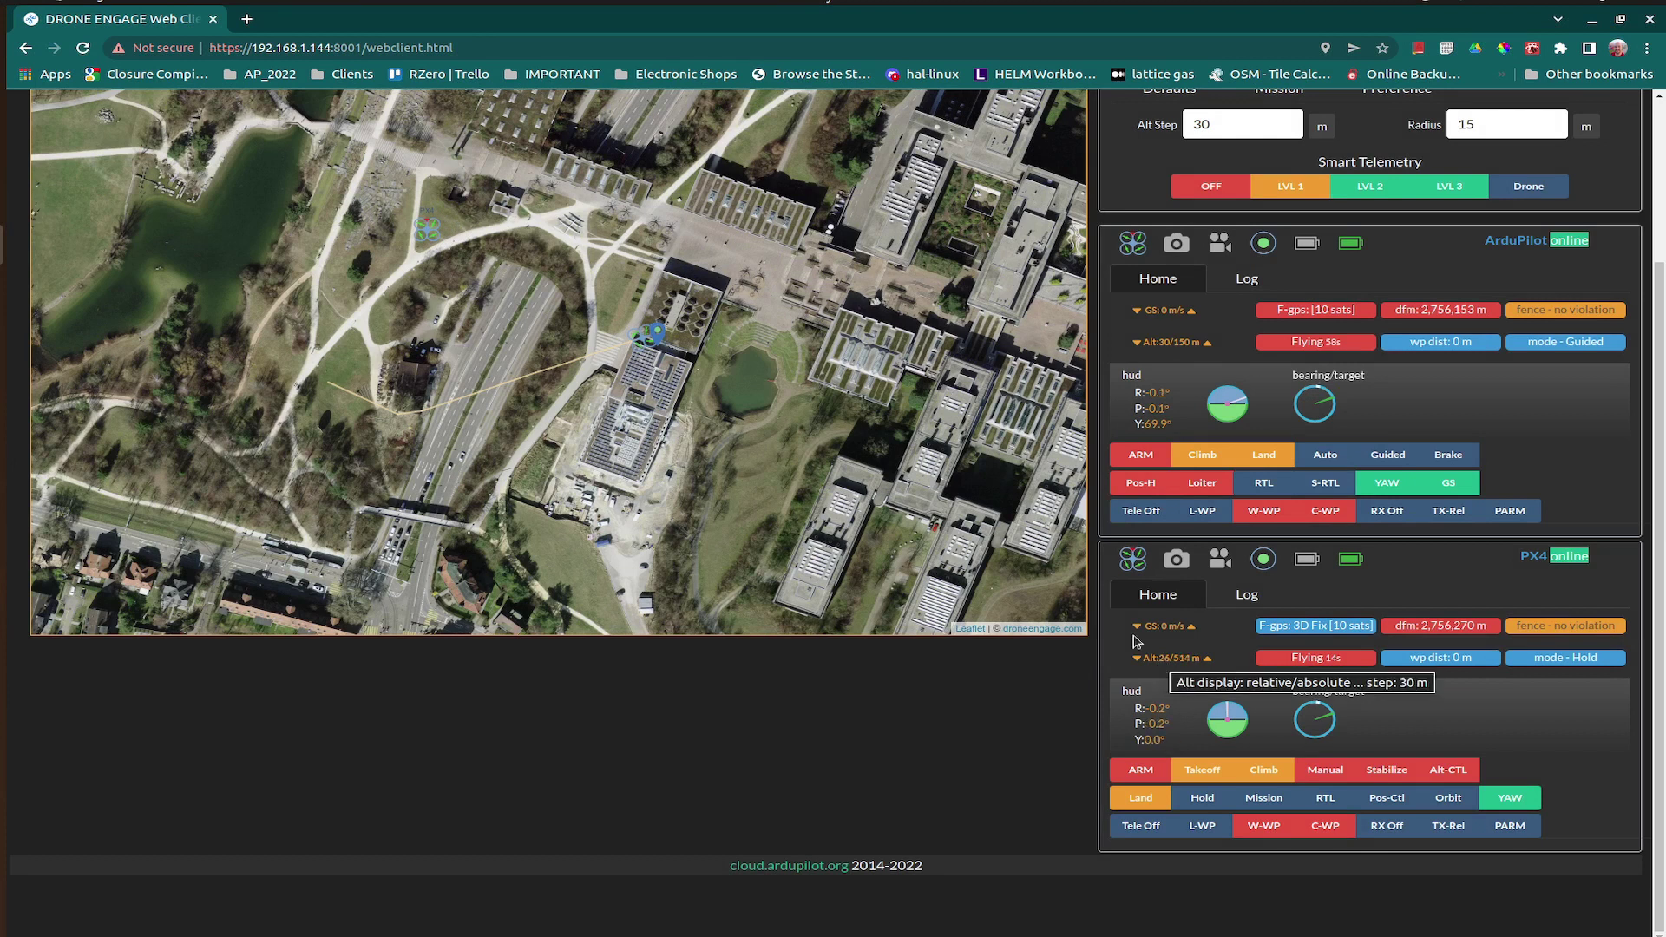
Mark a map spot and send the PX4 drone there with Goto Here
{"action": "left_click", "coordinate": [647, 286]}
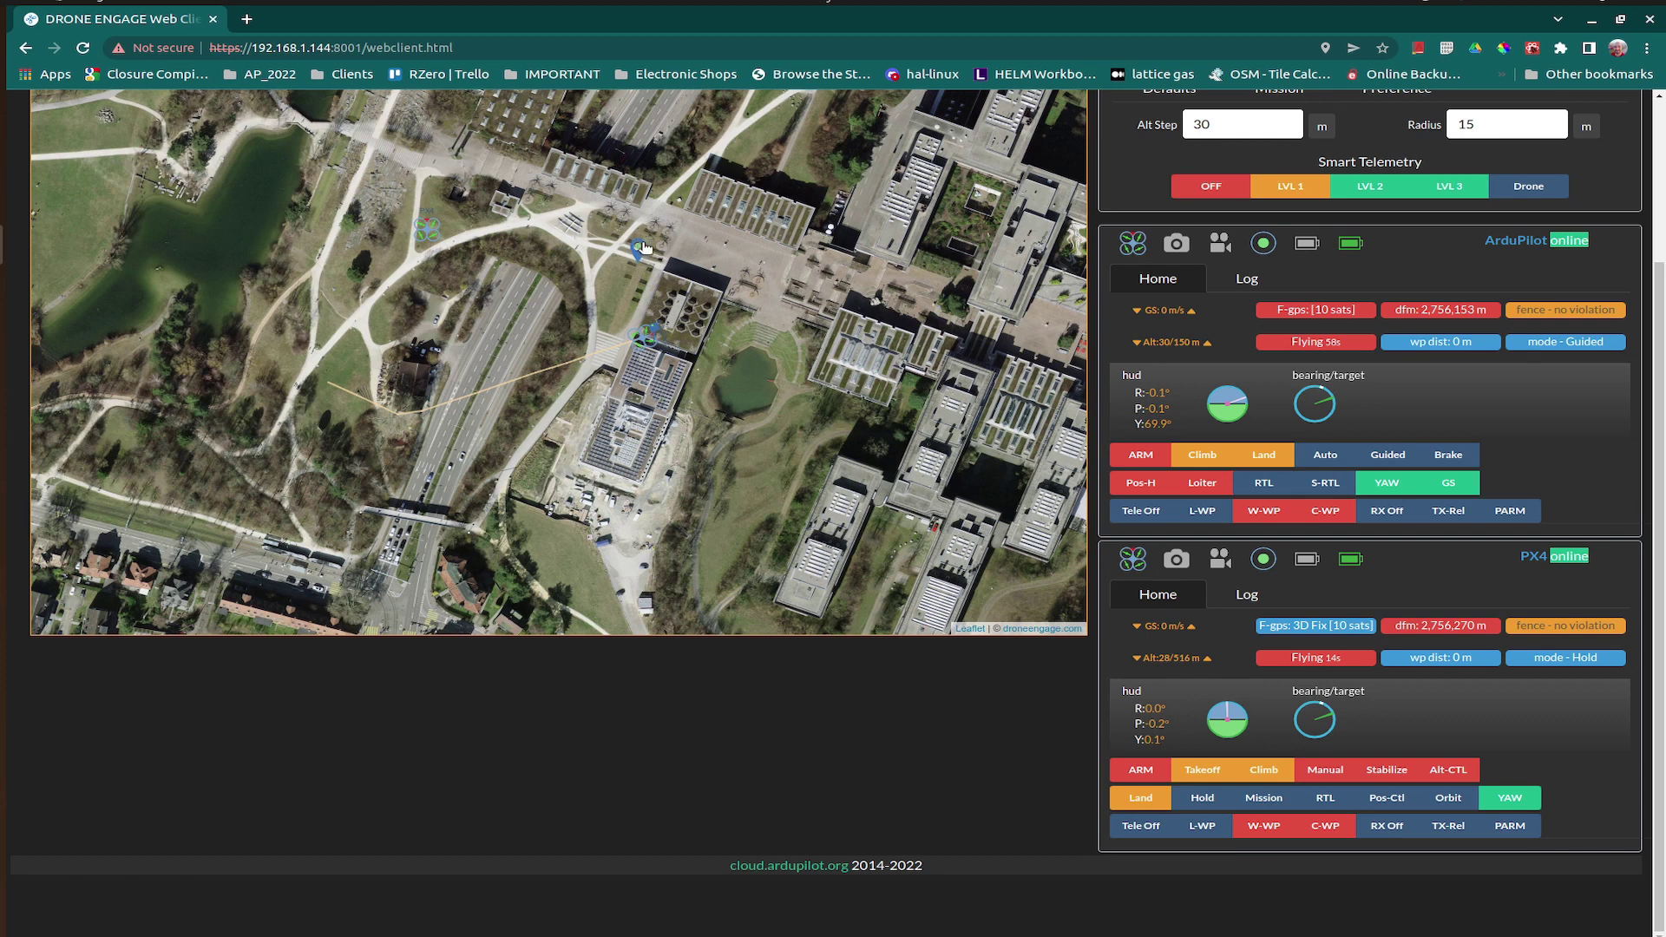
{"action": "right_click", "coordinate": [639, 253]}
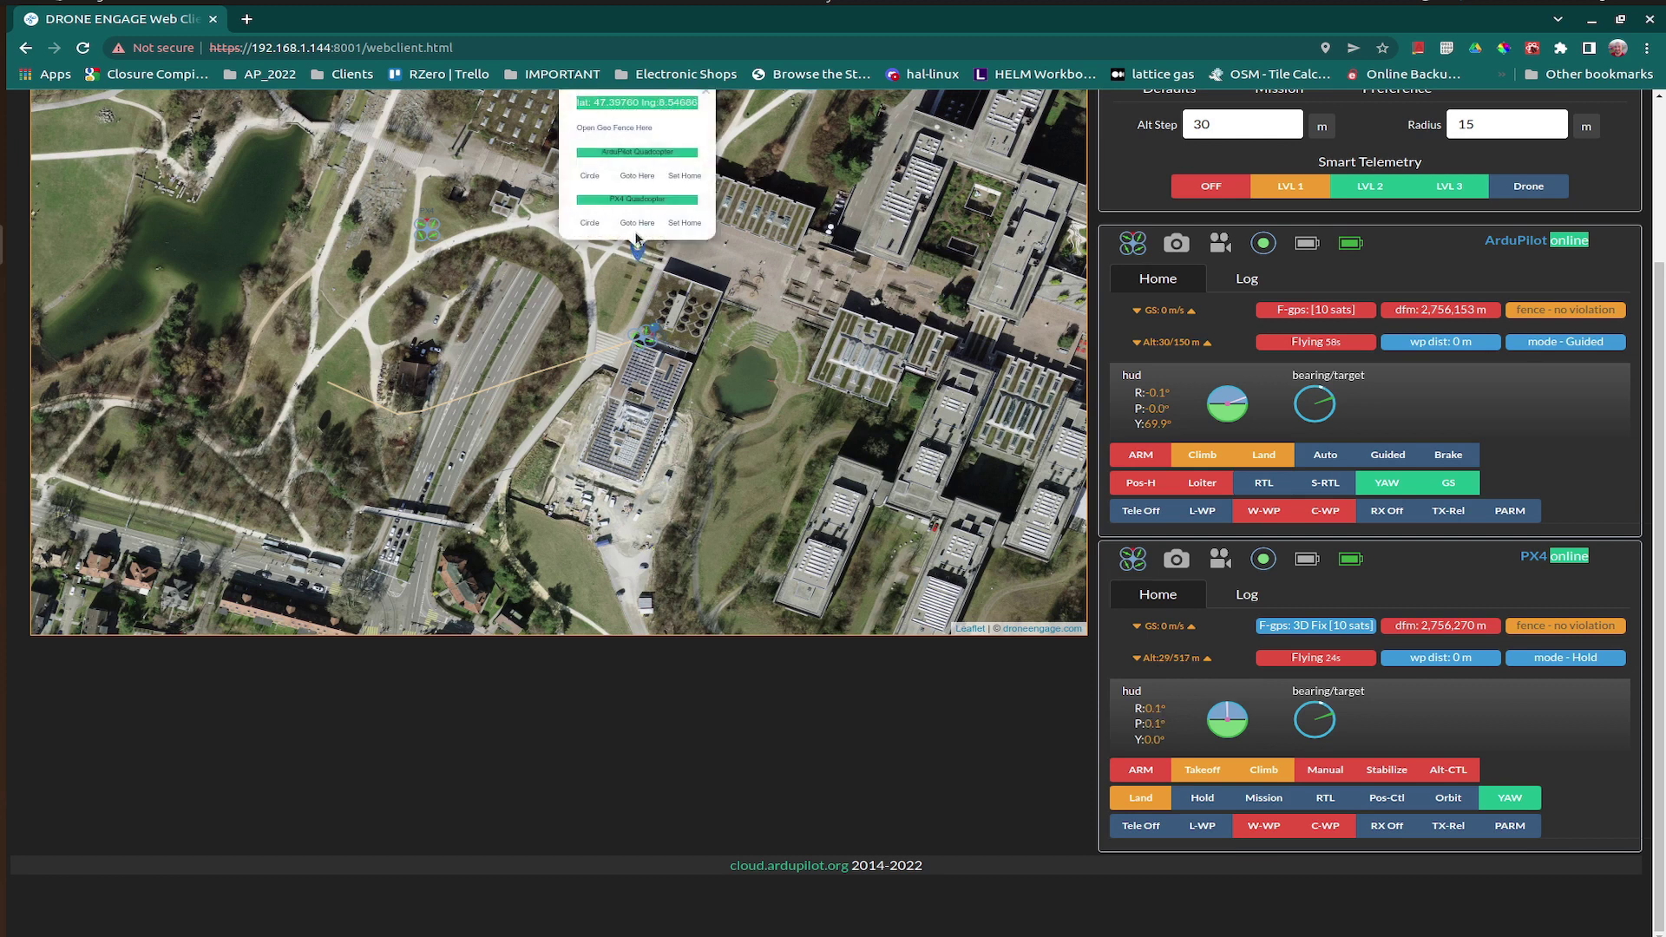
{"action": "left_click", "coordinate": [633, 224]}
{"action": "left_click", "coordinate": [677, 264]}
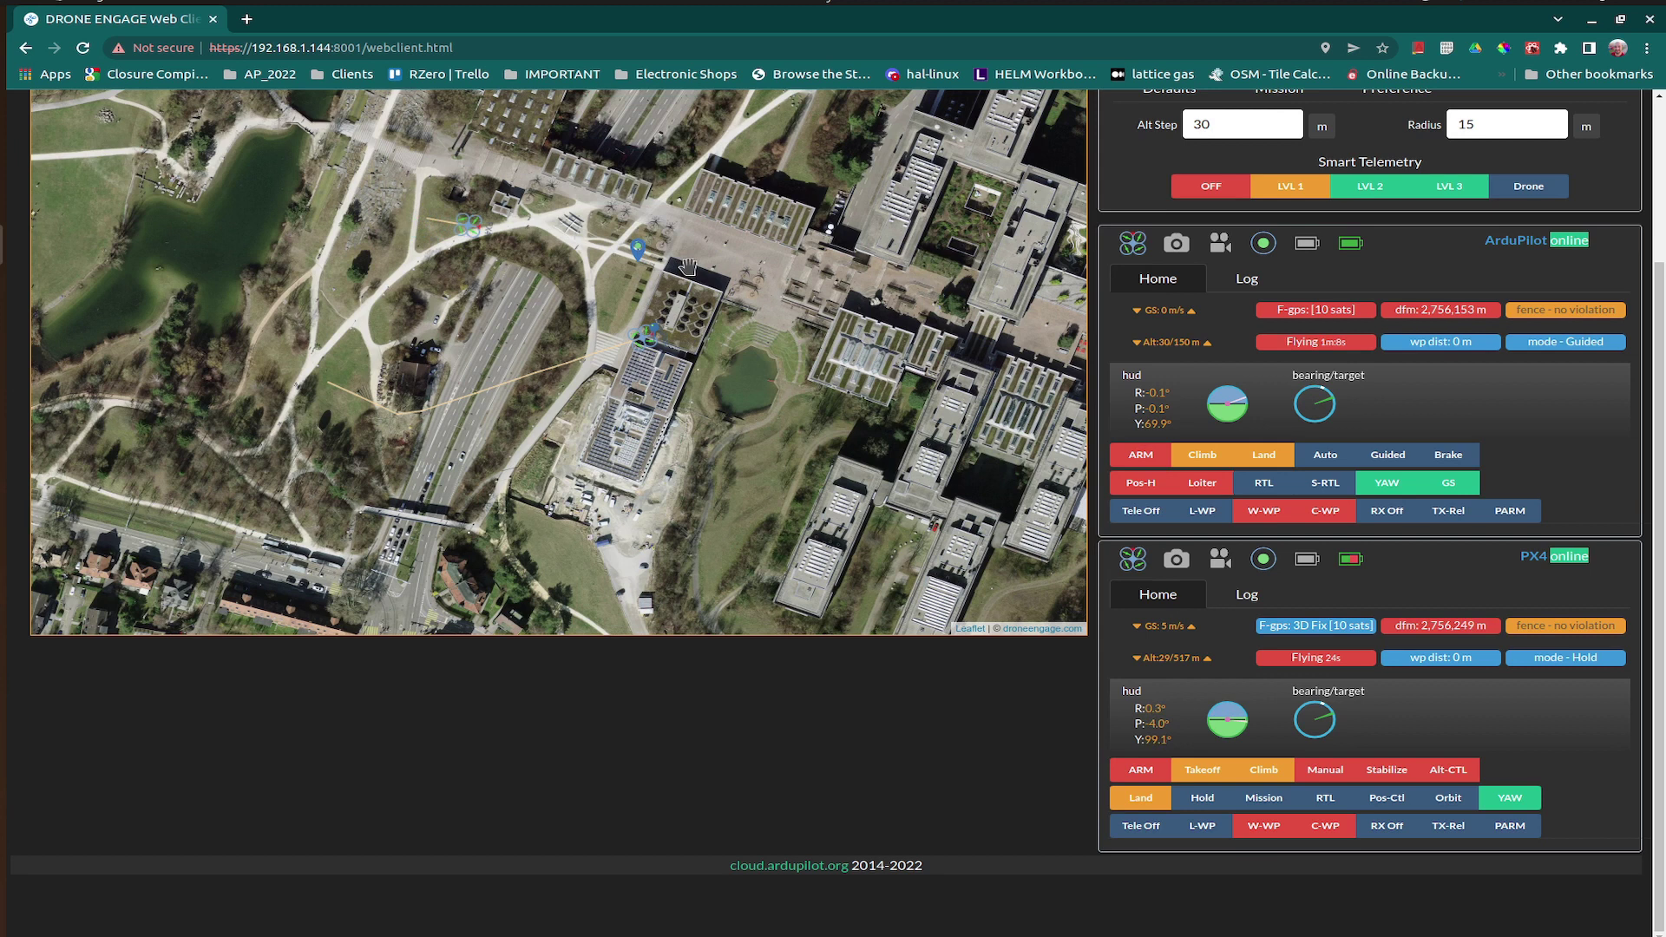
{"action": "scroll", "coordinate": [687, 266], "scroll_direction": "down", "scroll_amount": 1}
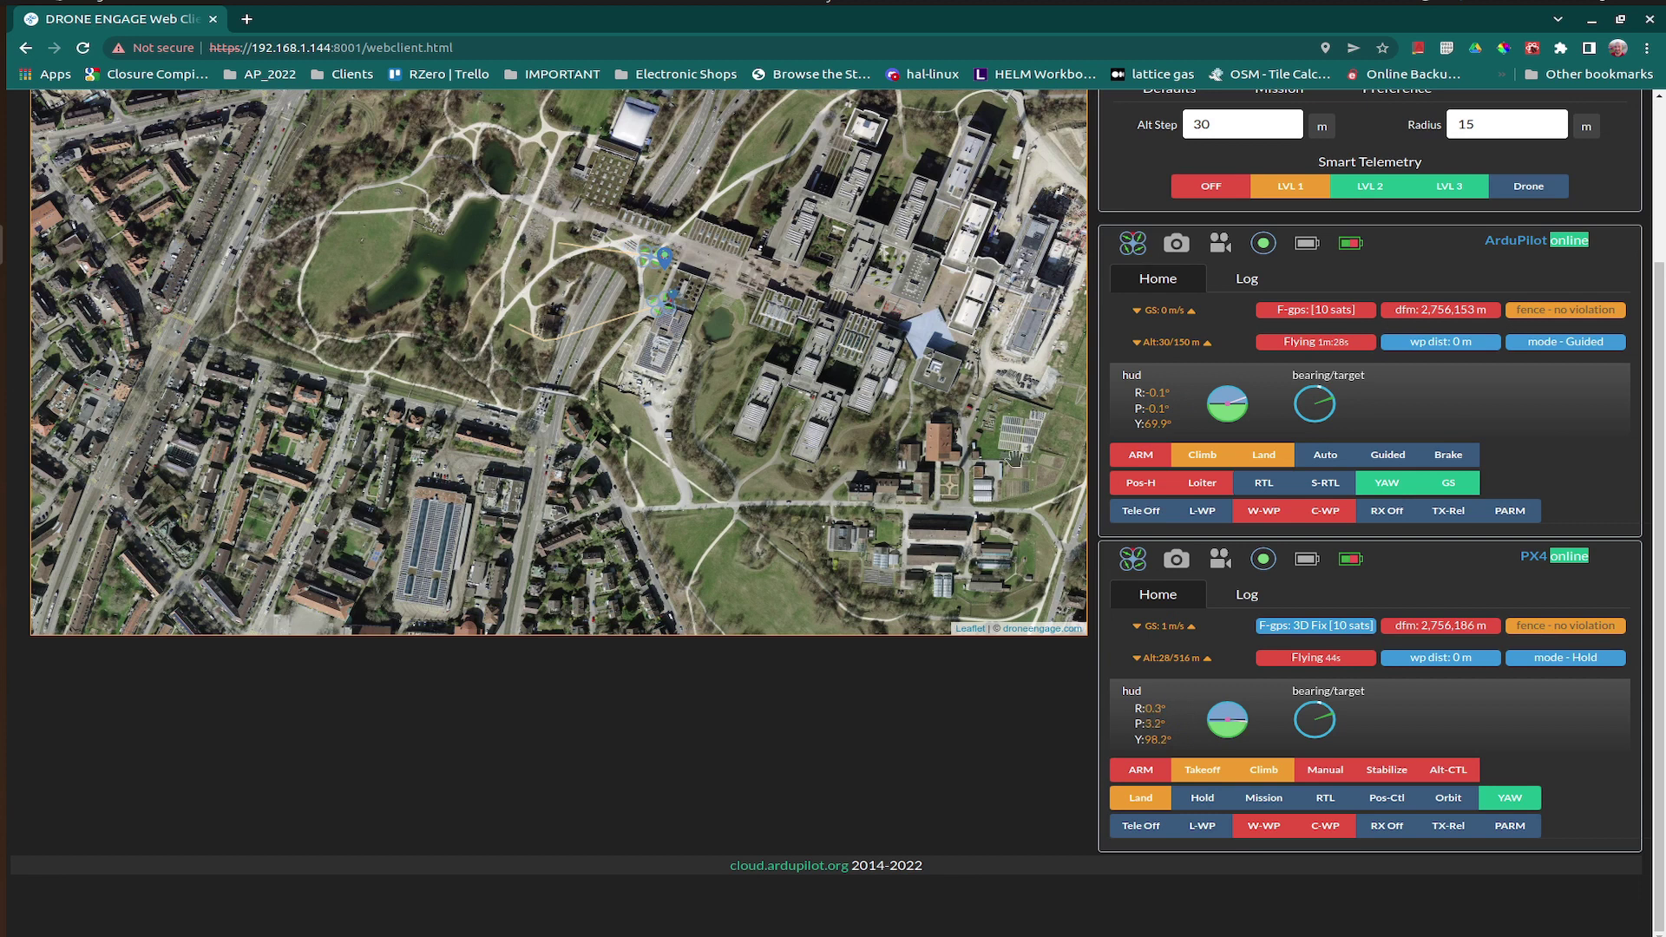
Command RTL on the ArduPilot drone, then on the PX4 drone
{"action": "left_click", "coordinate": [1262, 485]}
{"action": "left_click", "coordinate": [1323, 796]}
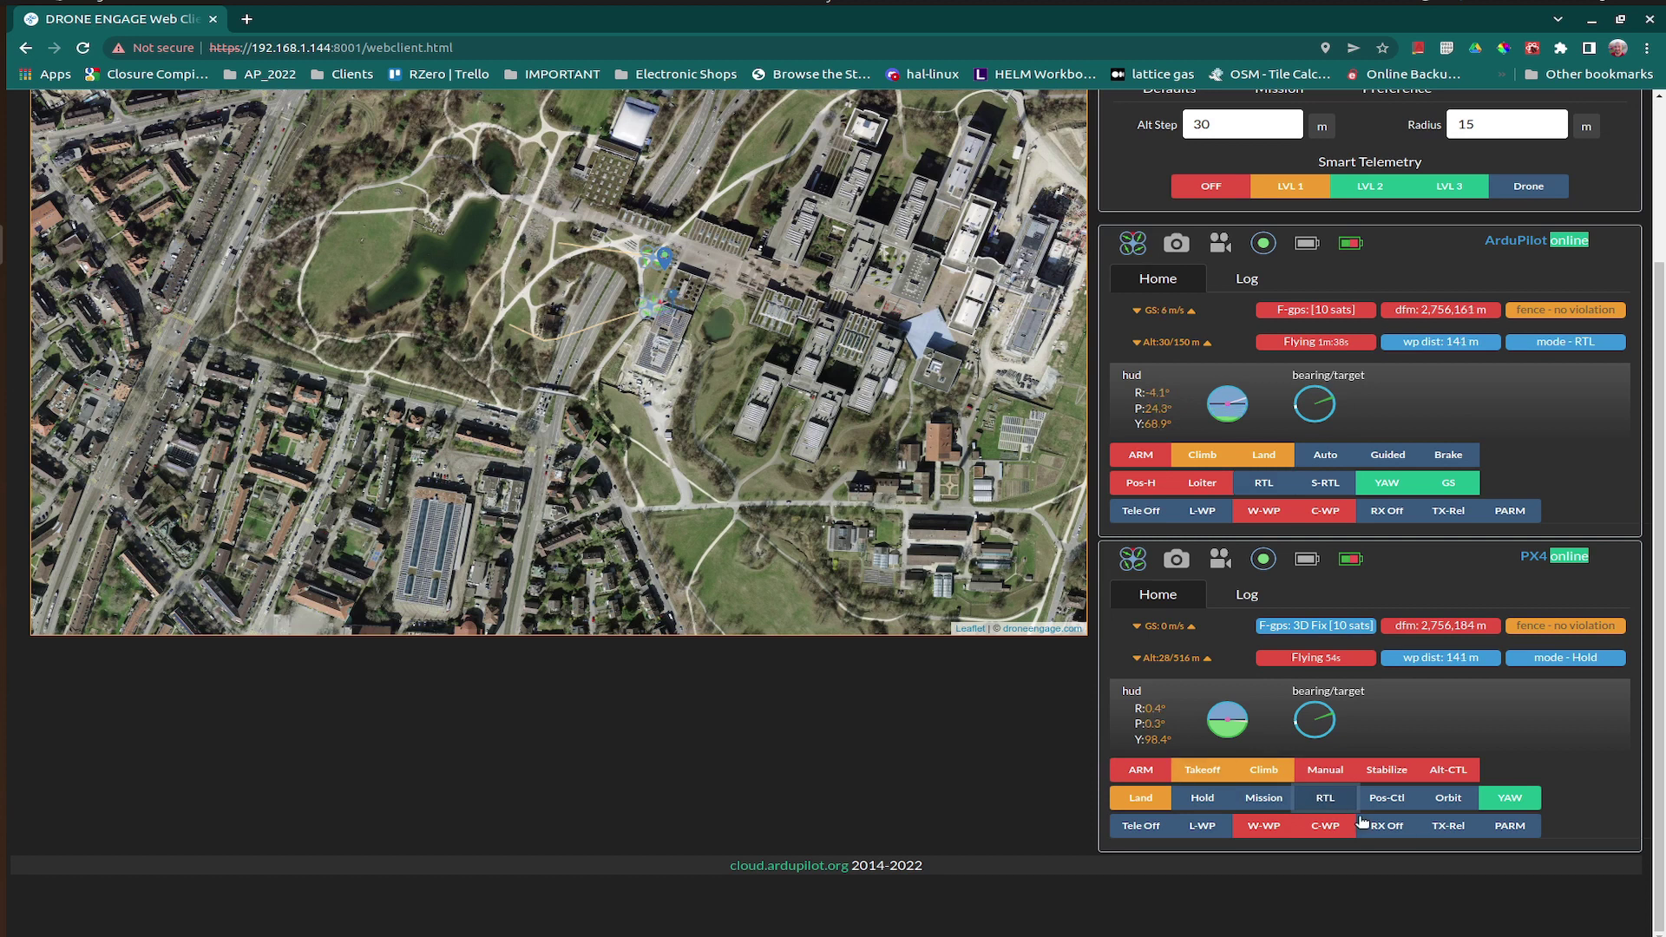
{"action": "left_click", "coordinate": [1327, 800]}
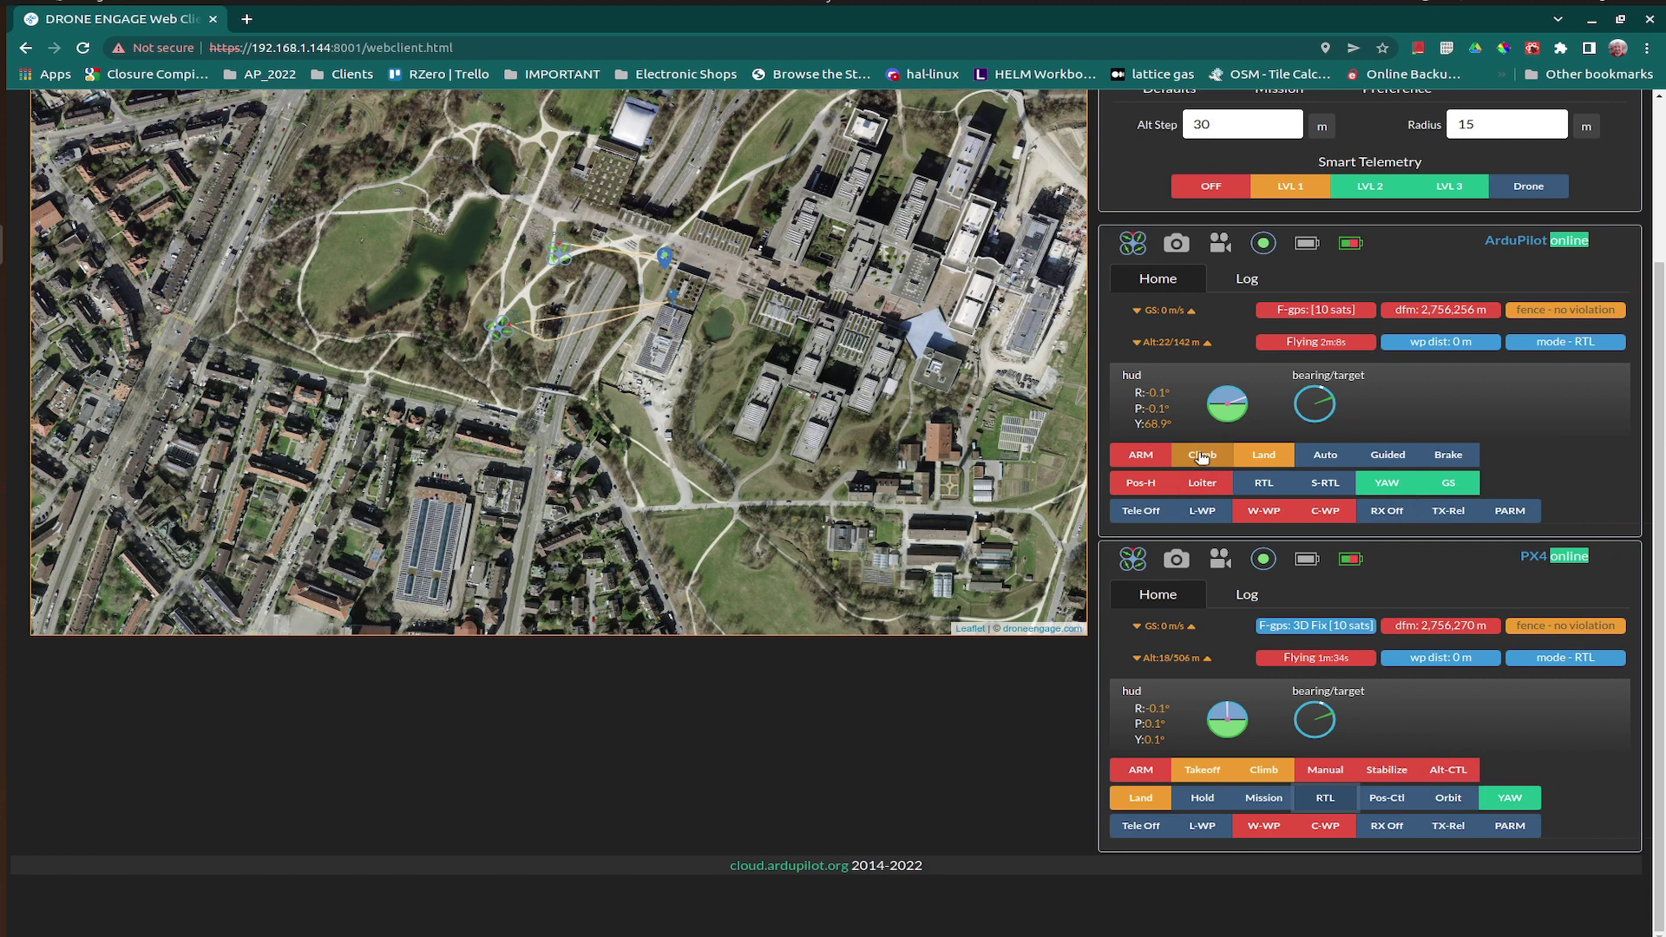
Switch the ArduPilot drone to Guided mode and confirm the climb altitude with GO
{"action": "left_click", "coordinate": [1388, 455]}
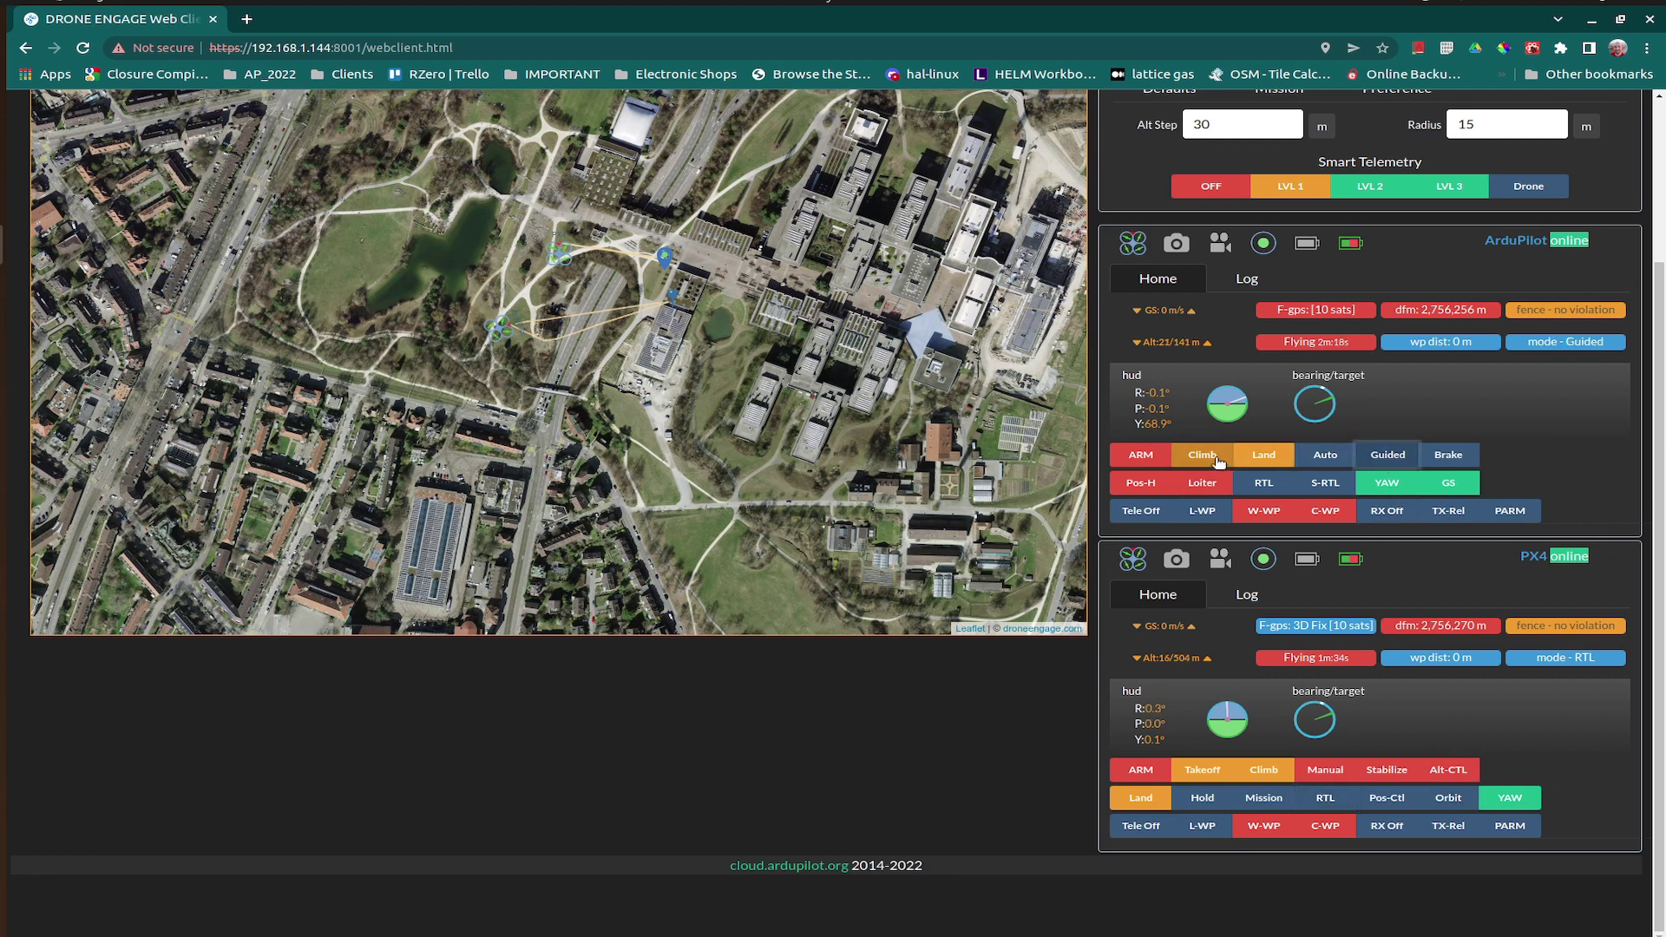
{"action": "left_click", "coordinate": [1208, 460]}
{"action": "left_click", "coordinate": [1022, 250]}
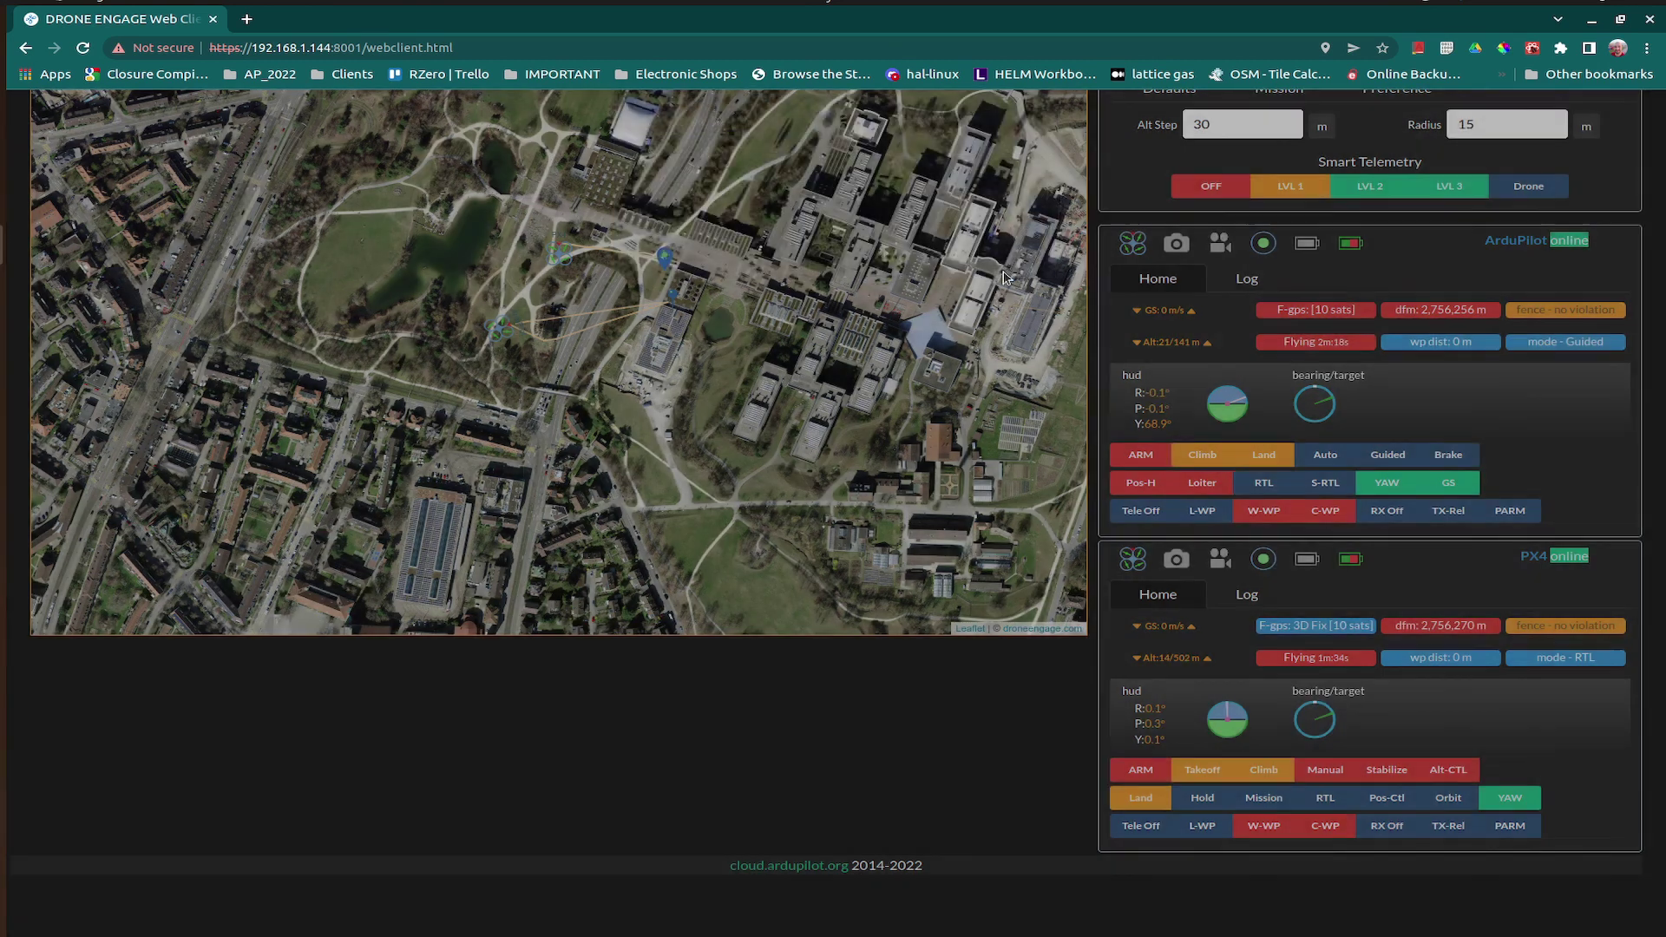
Yaw the ArduPilot drone to a heading of 154°
{"action": "left_click", "coordinate": [1387, 486]}
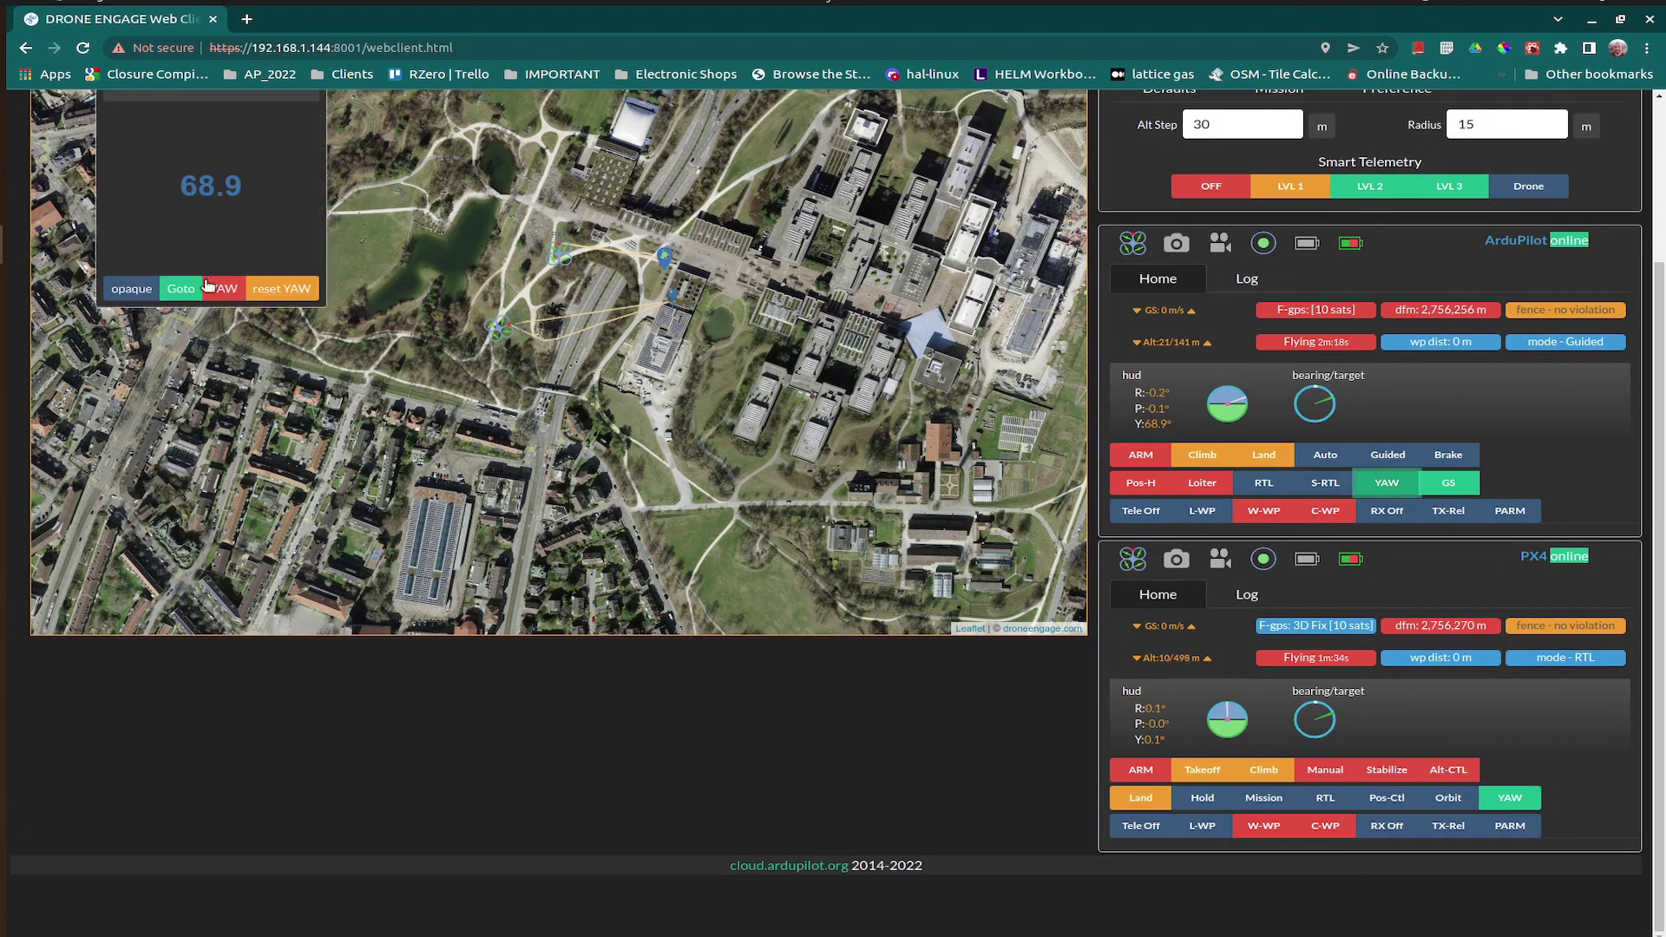
{"action": "left_click", "coordinate": [257, 206]}
{"action": "left_click", "coordinate": [236, 240]}
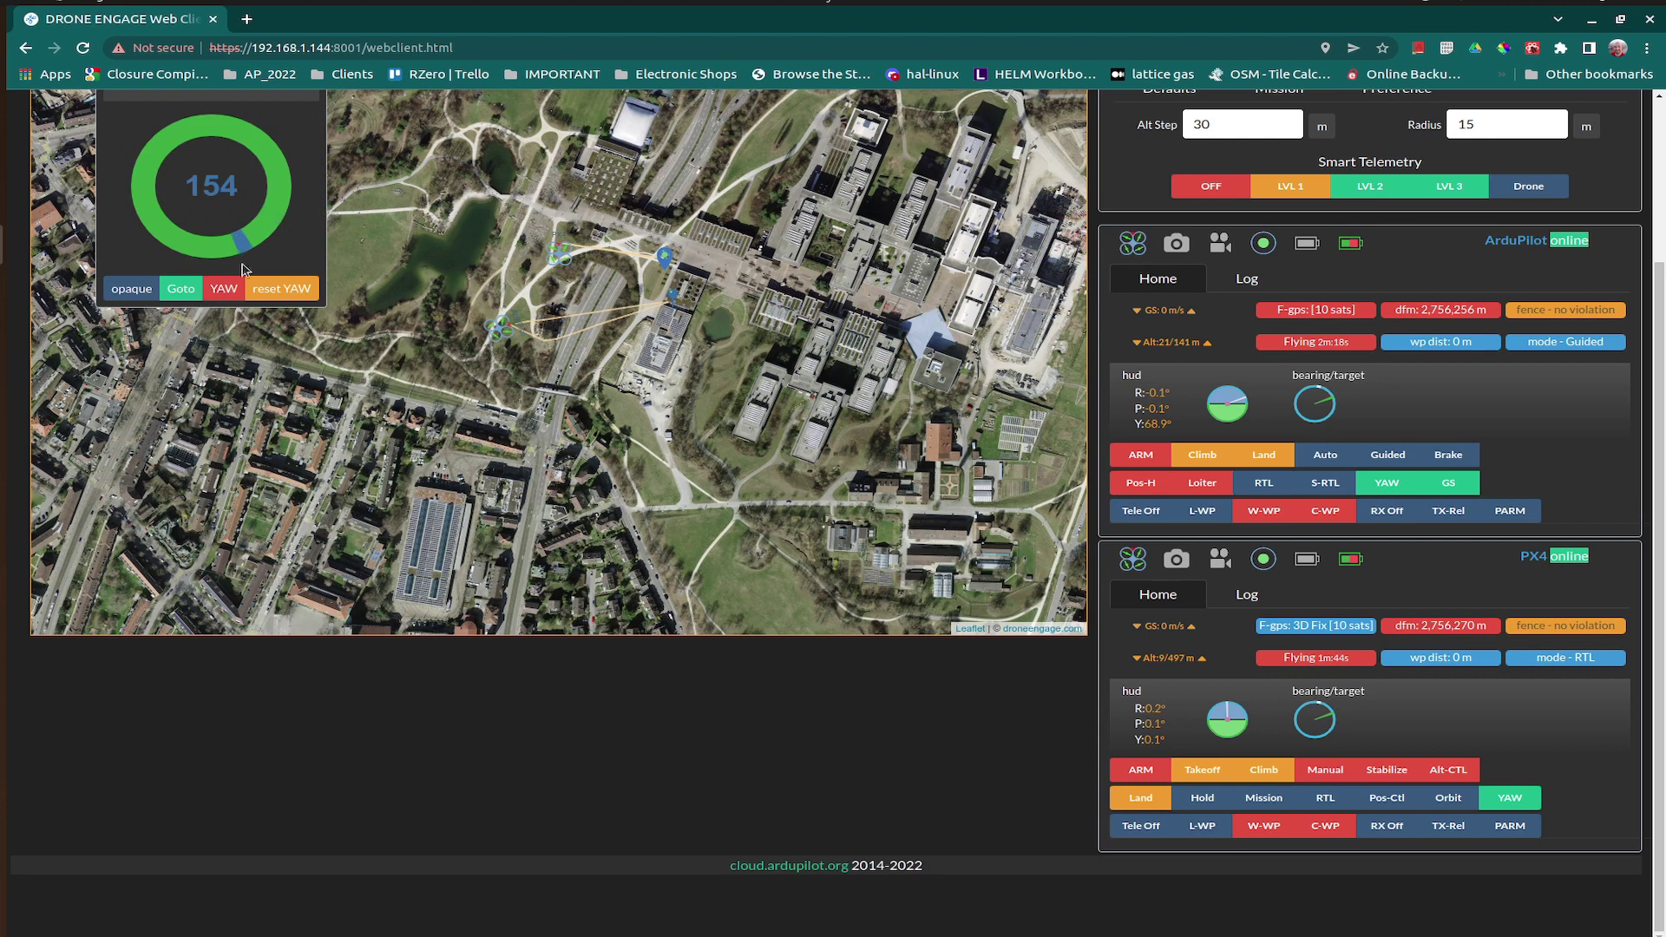
{"action": "left_click", "coordinate": [225, 293]}
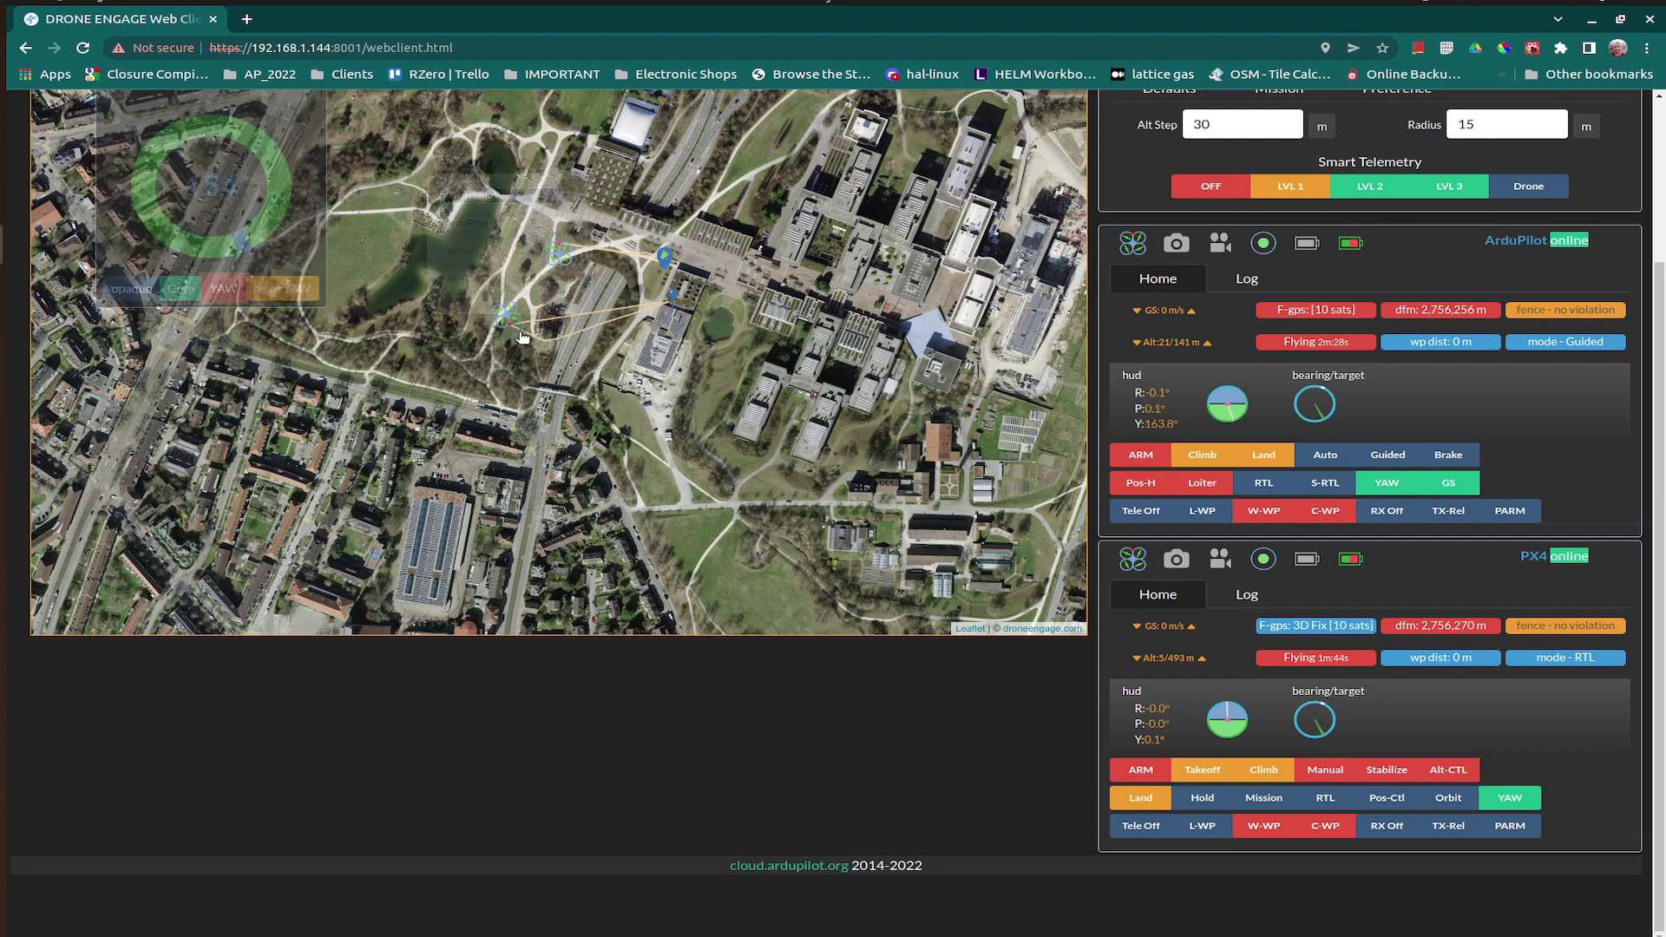
{"action": "scroll", "coordinate": [350, 142], "scroll_direction": "up", "scroll_amount": 1}
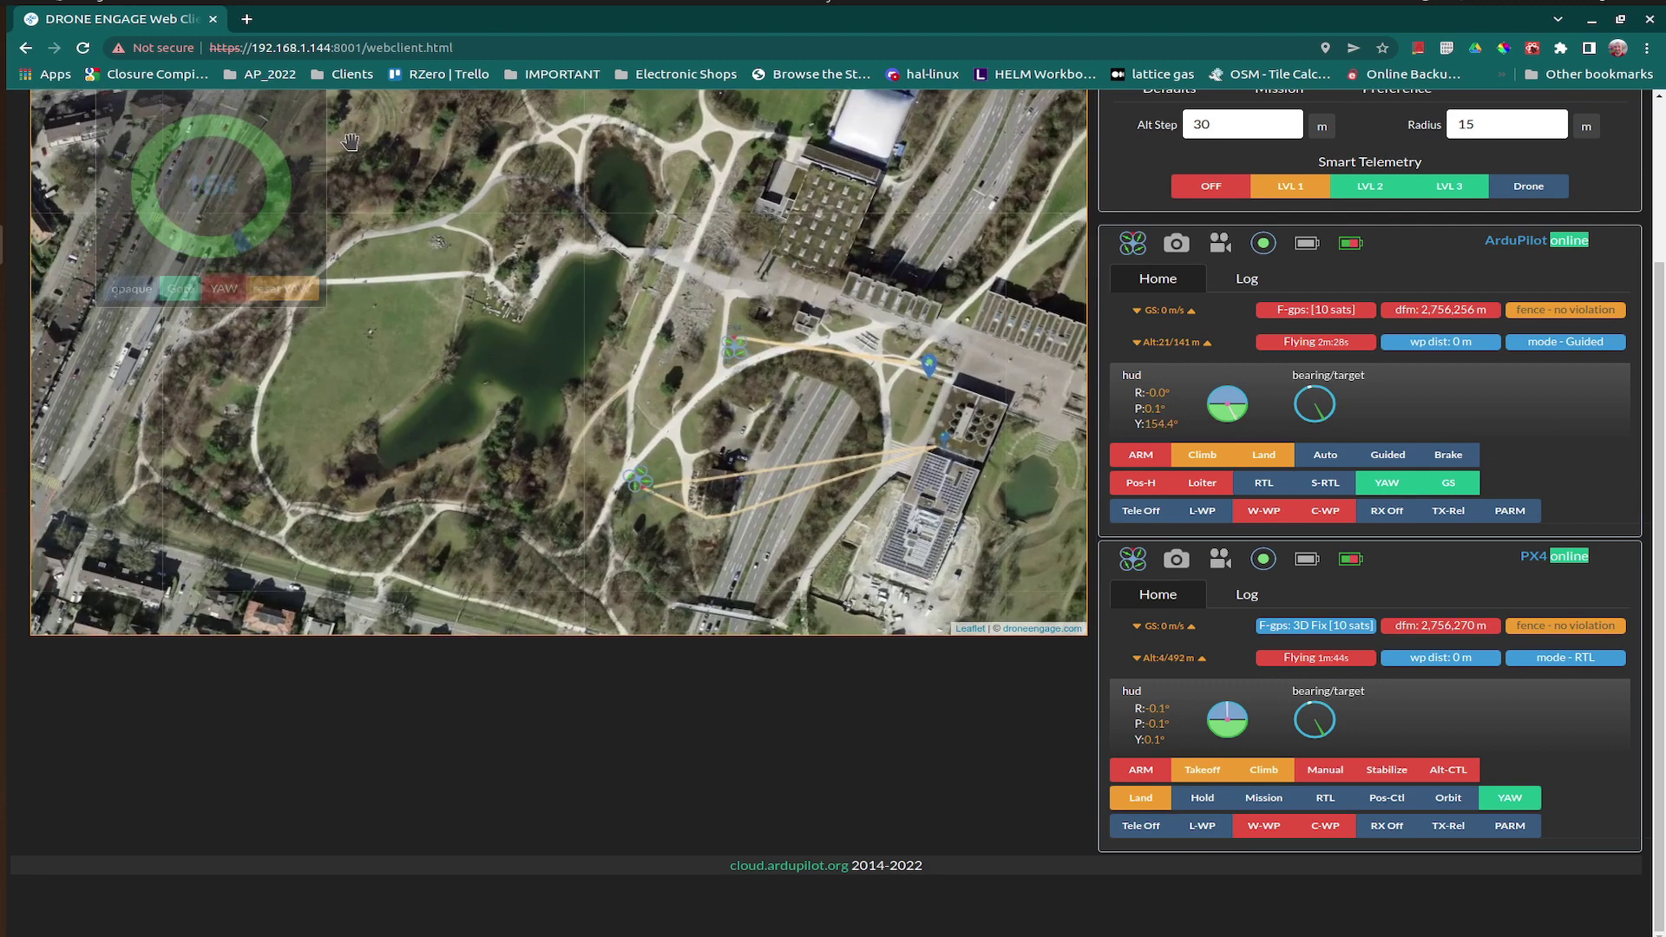
{"action": "scroll", "coordinate": [350, 141], "scroll_direction": "down", "scroll_amount": 1}
Close the YAW panel and wait until the PX4 drone lands, showing On Ground at 0 m
{"action": "scroll", "coordinate": [1243, 299], "scroll_direction": "up", "scroll_amount": 1}
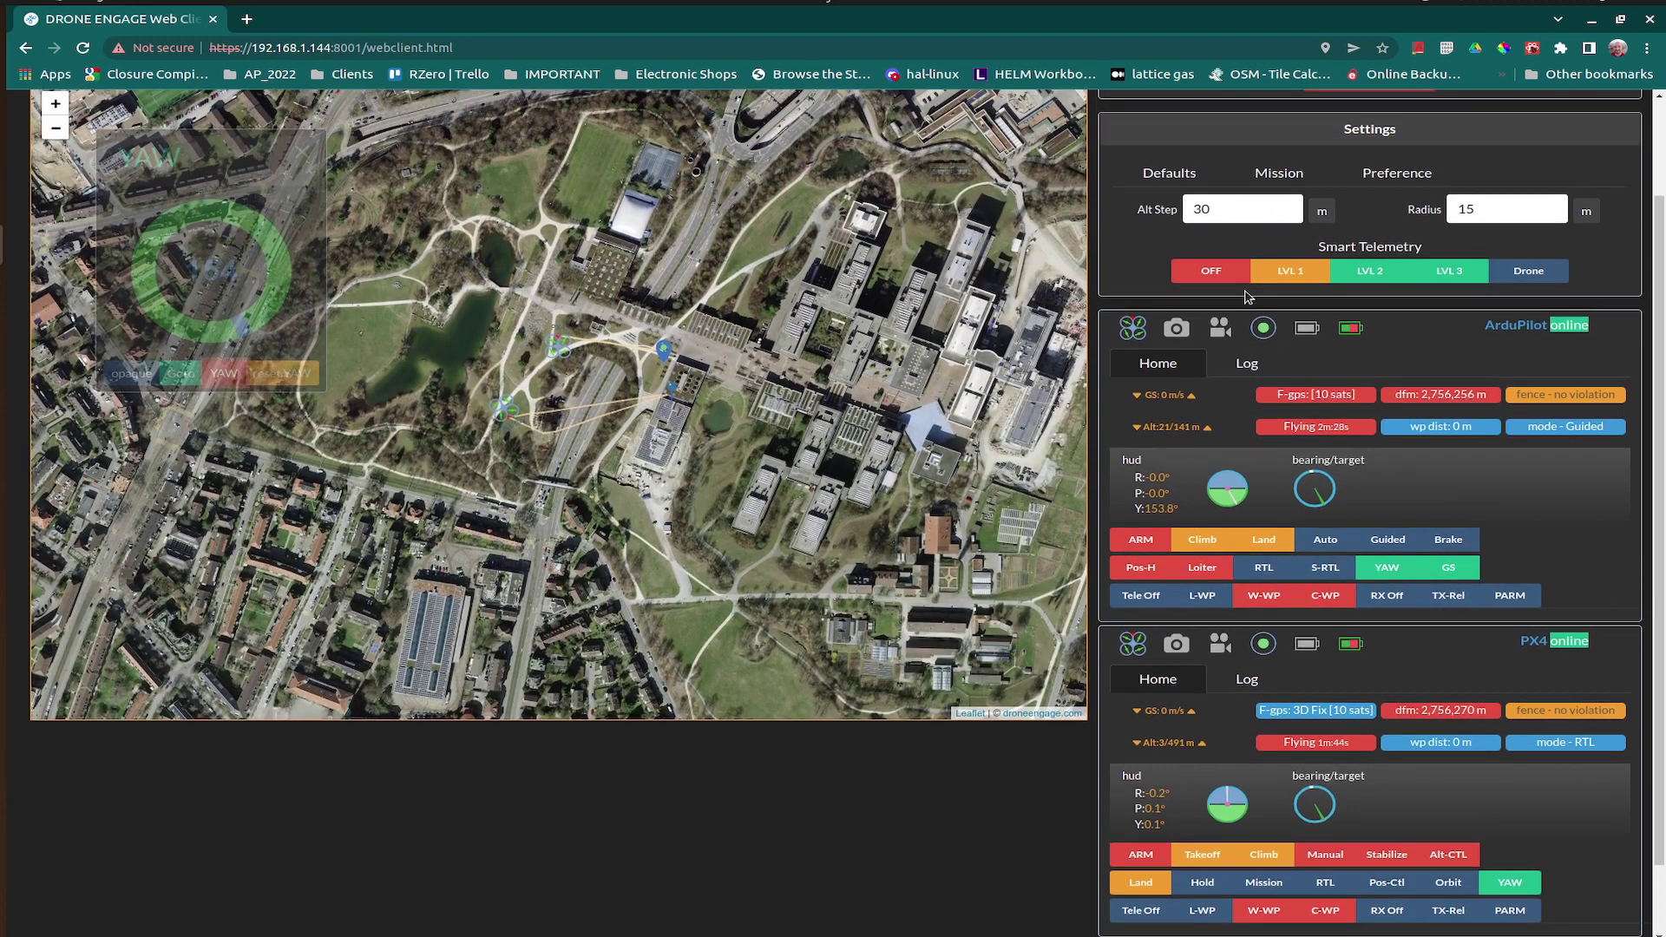
{"action": "left_click", "coordinate": [302, 153]}
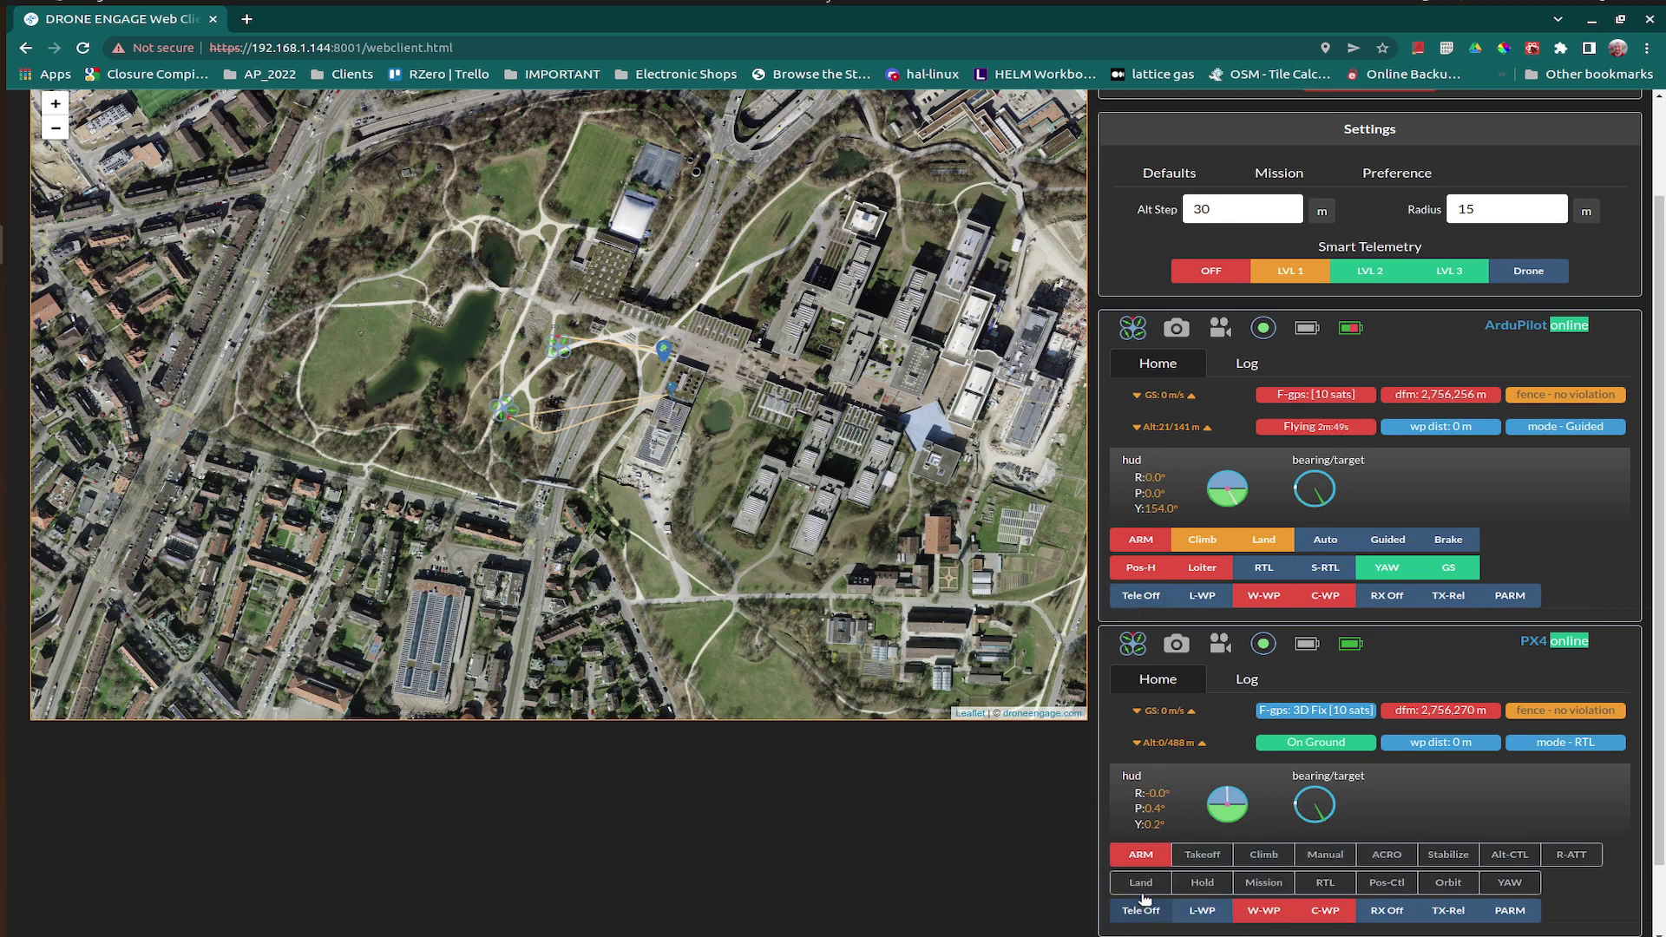
{"action": "scroll", "coordinate": [1172, 769], "scroll_direction": "down", "scroll_amount": 1}
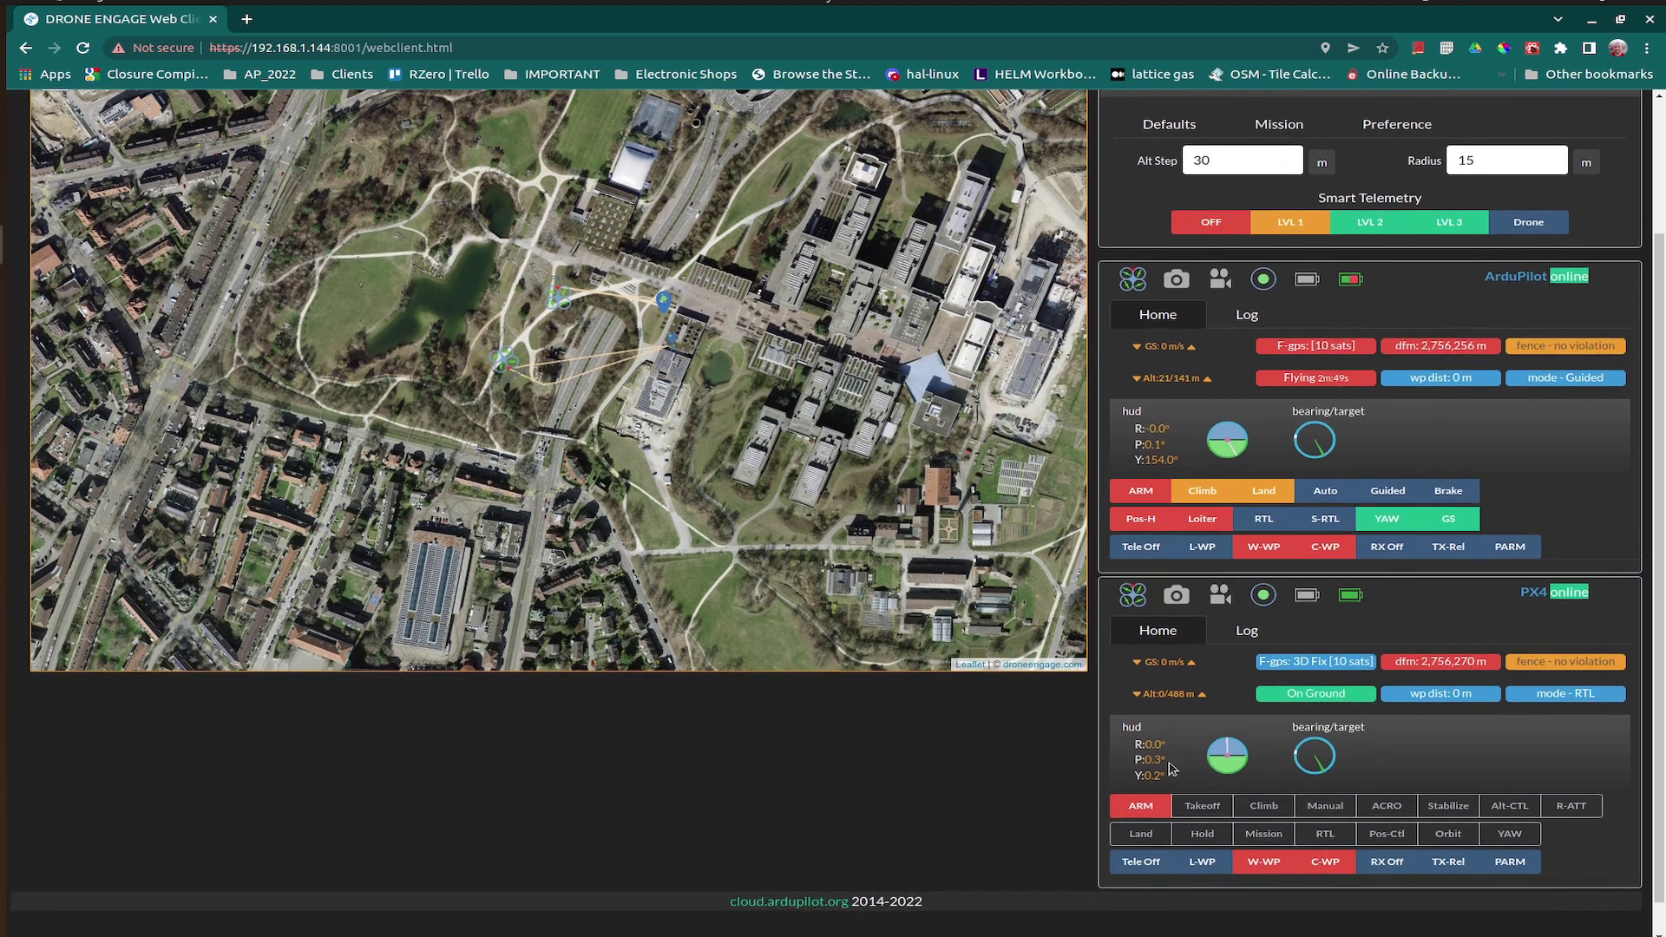